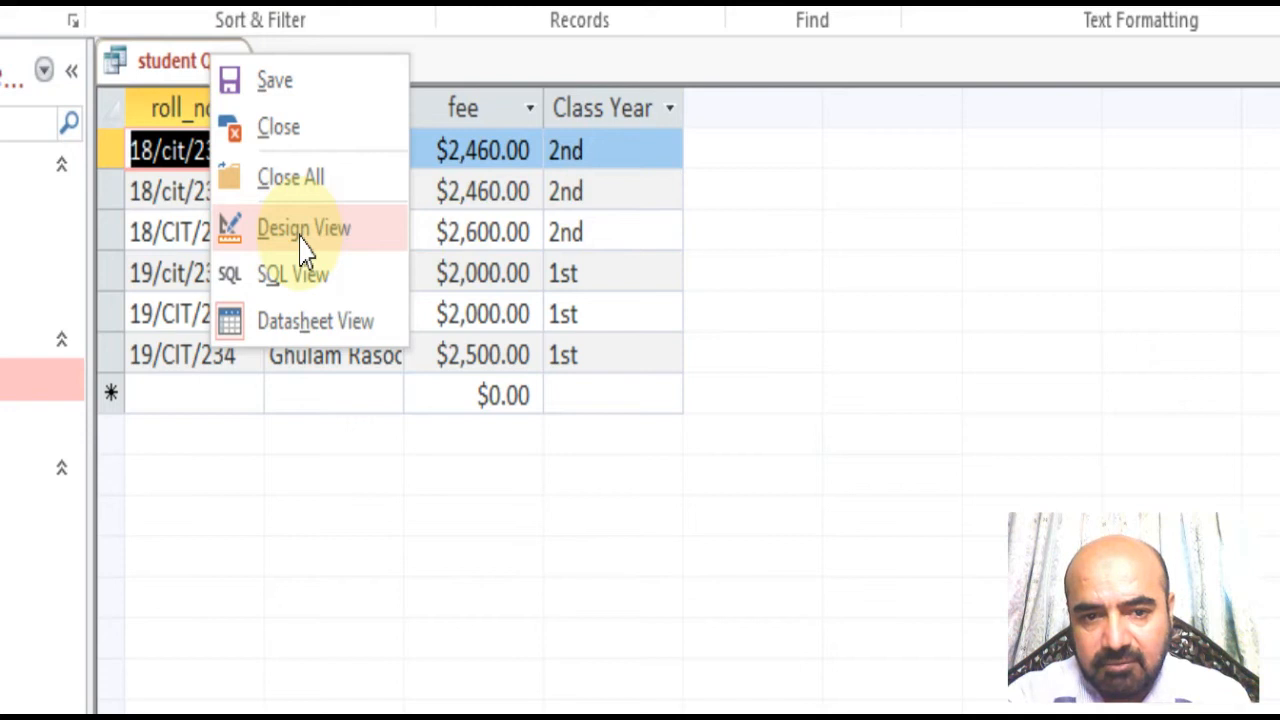
- Open the student query in Design View, set the fee criterion to <2500, and run the query
{"action": "left_click", "coordinate": [300, 240]}
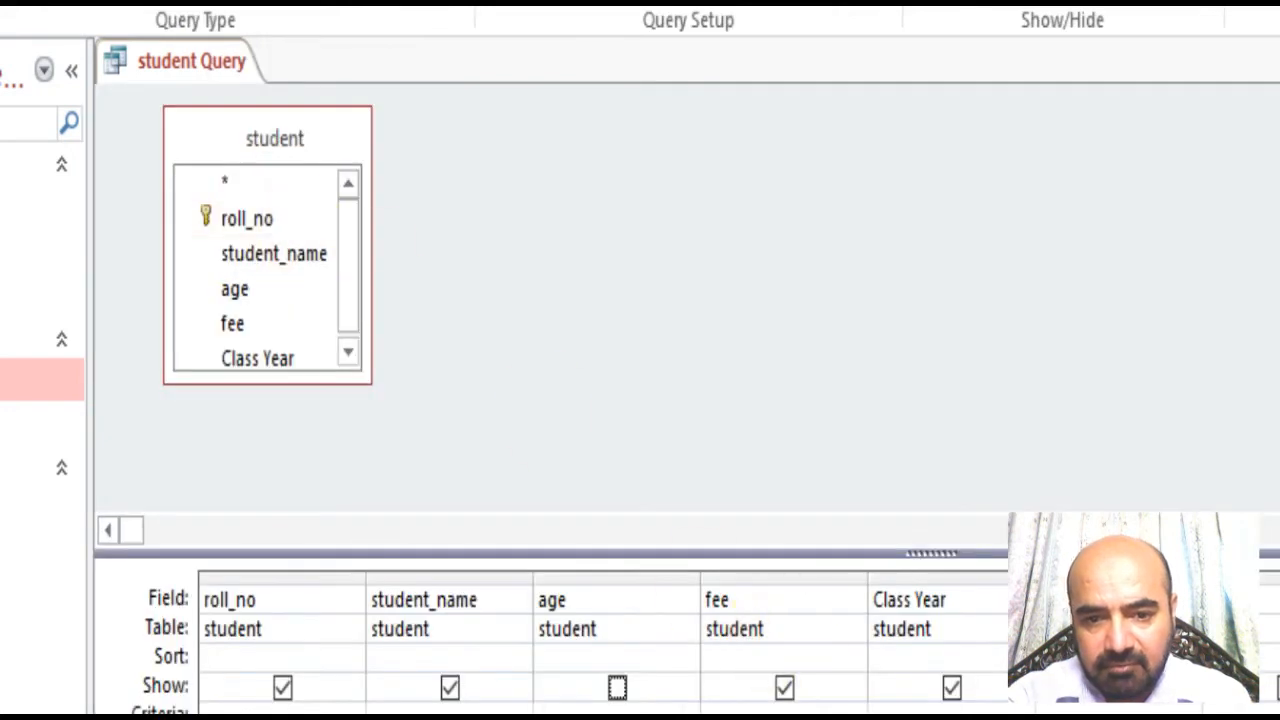
{"action": "left_click_drag", "start_coordinate": [865, 709], "coordinate": [589, 709]}
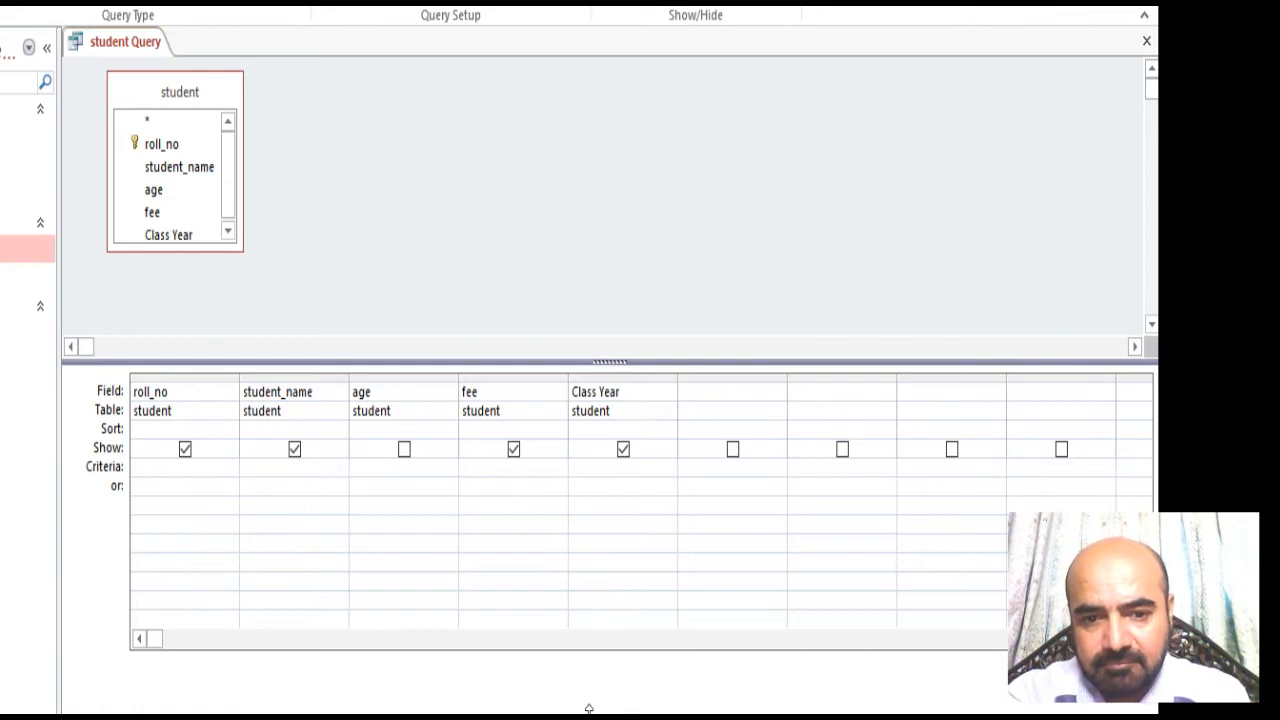
{"action": "left_click", "coordinate": [218, 466]}
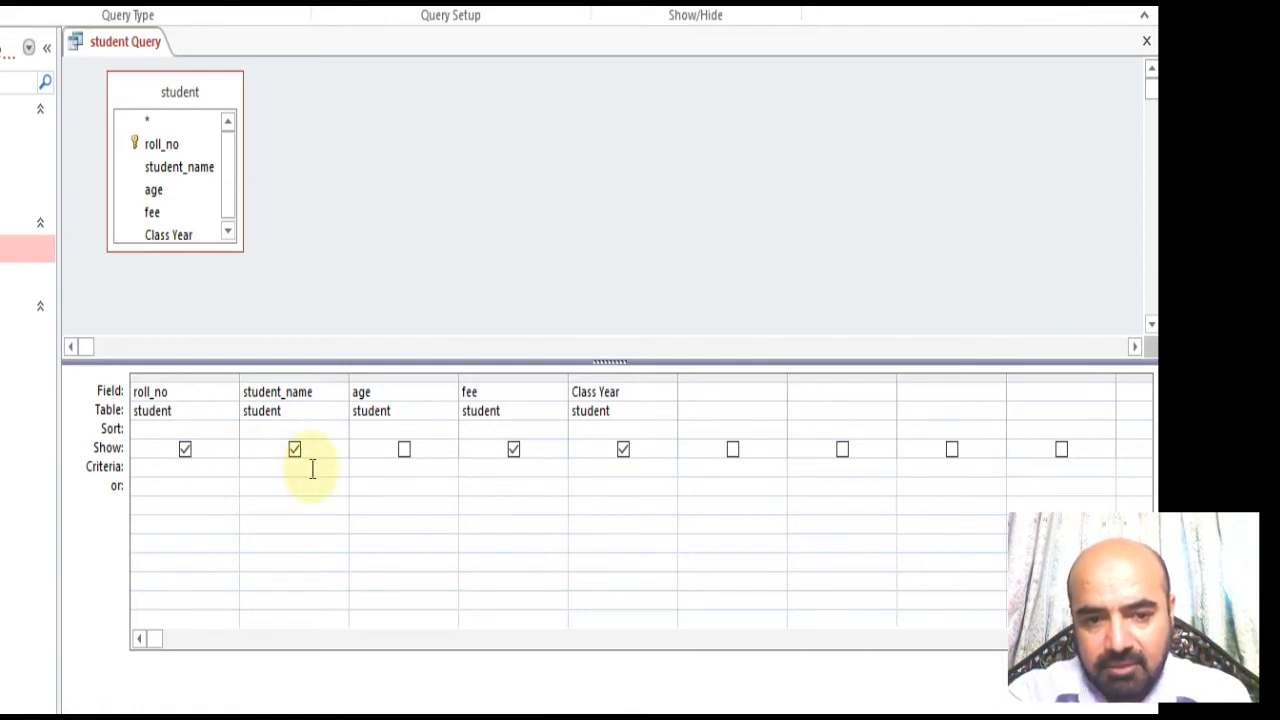
{"action": "left_click", "coordinate": [478, 474]}
{"action": "type", "text": "<2500"}
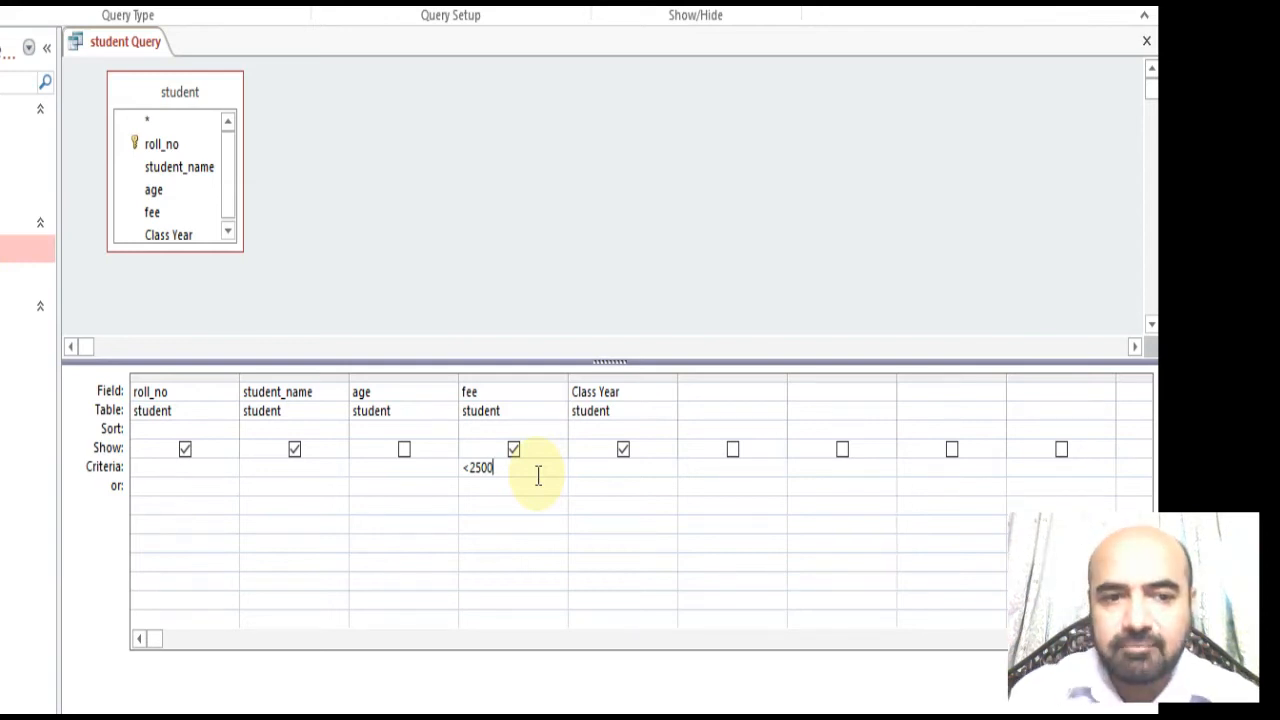
{"action": "key", "text": "ctrl+period"}
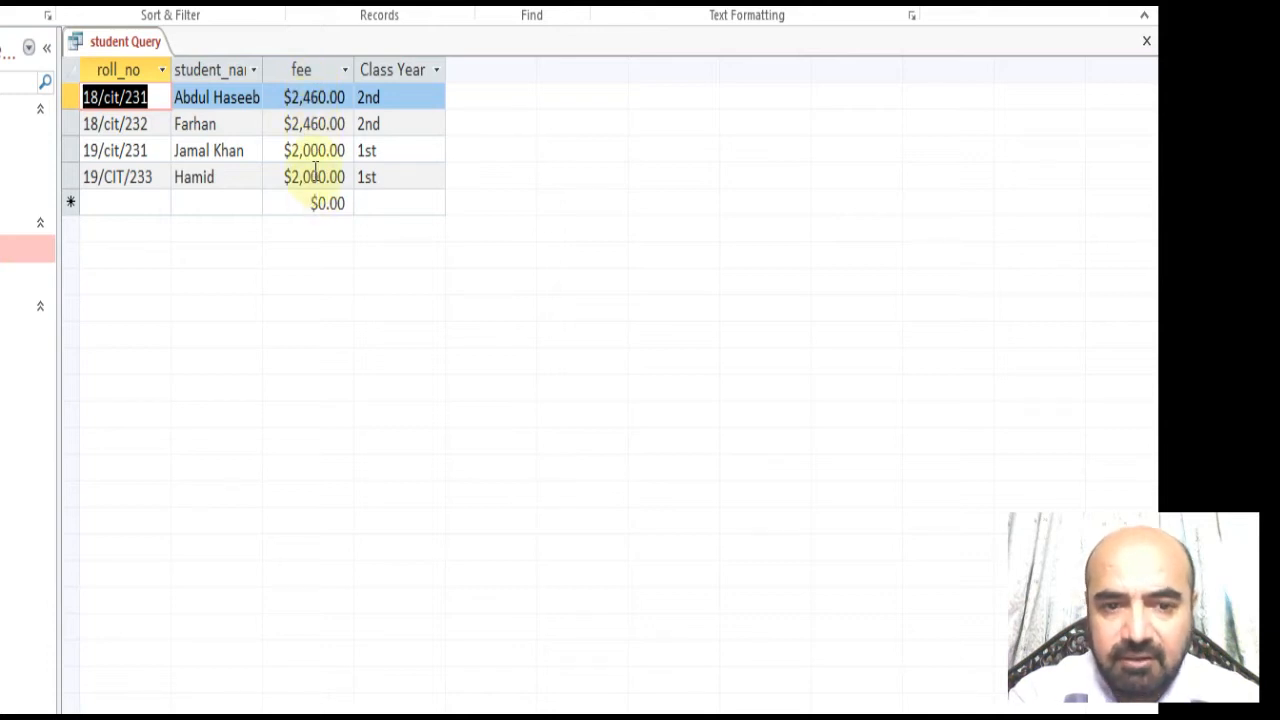
- Return to the query design, change the fee criterion to >2500, and run the query
{"action": "right_click", "coordinate": [137, 47]}
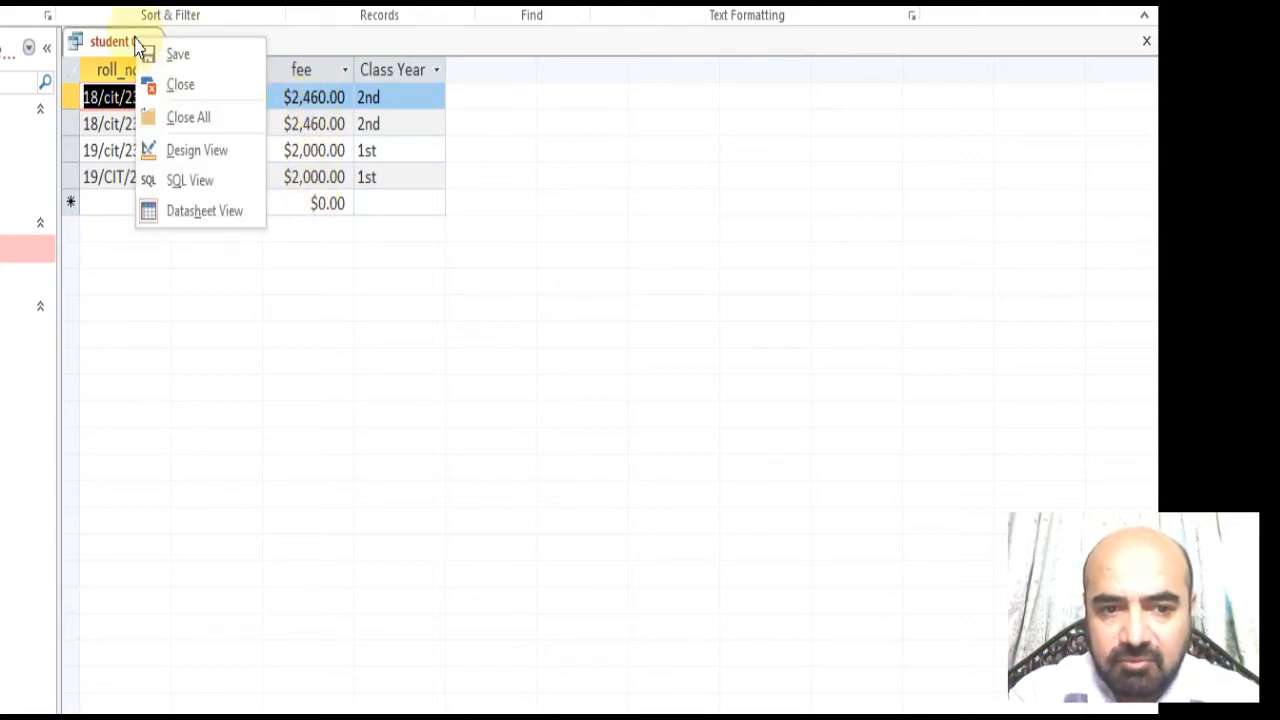
{"action": "left_click", "coordinate": [174, 145]}
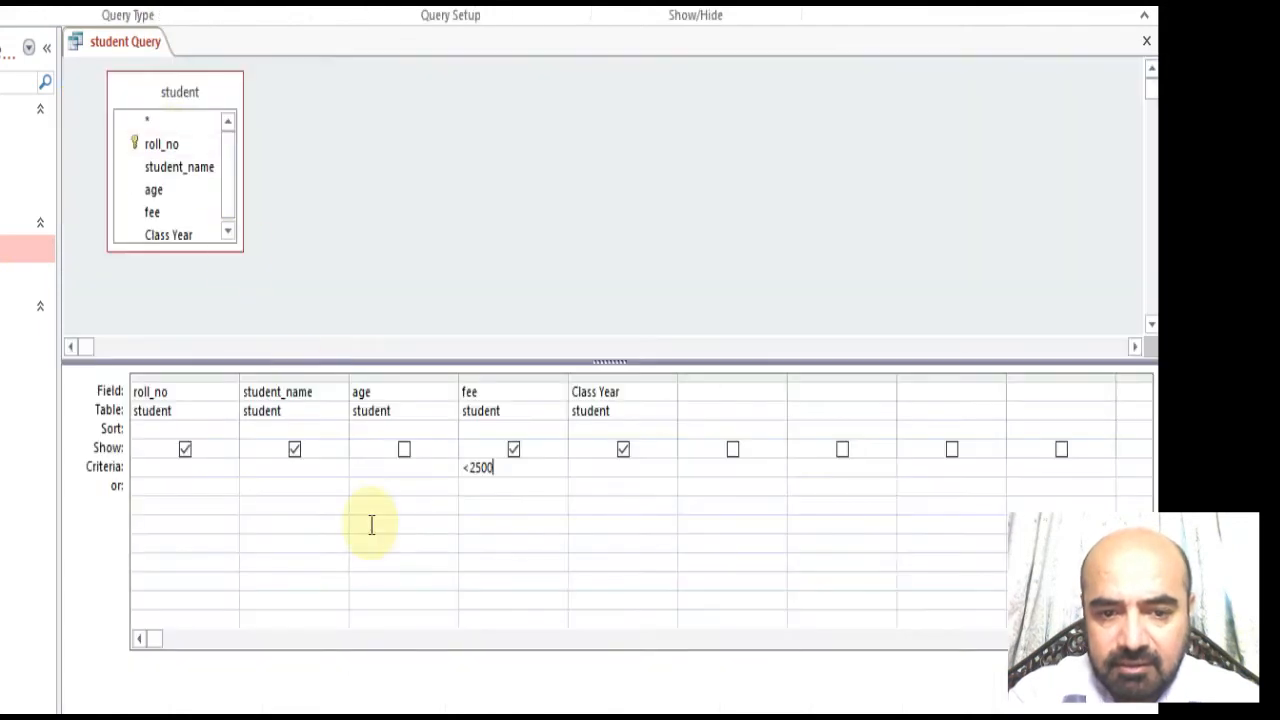
{"action": "left_click", "coordinate": [471, 467]}
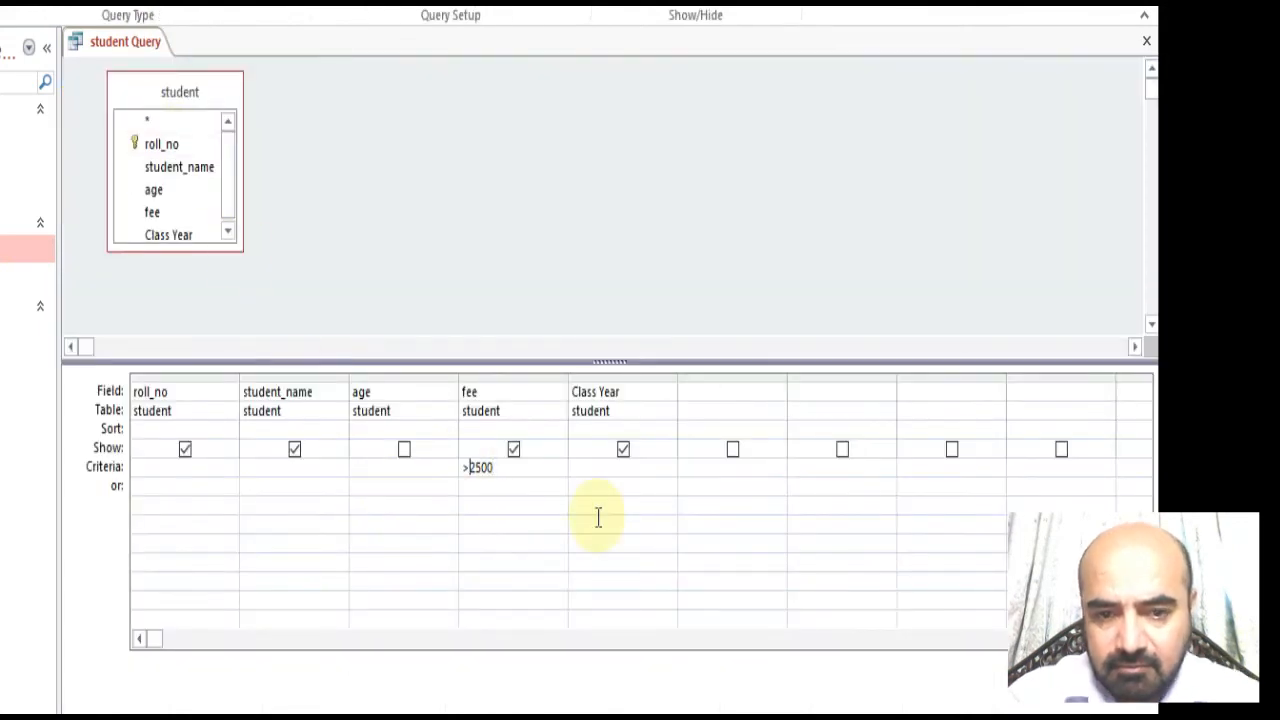
{"action": "key", "text": "BackSpace"}
{"action": "type", "text": ">"}
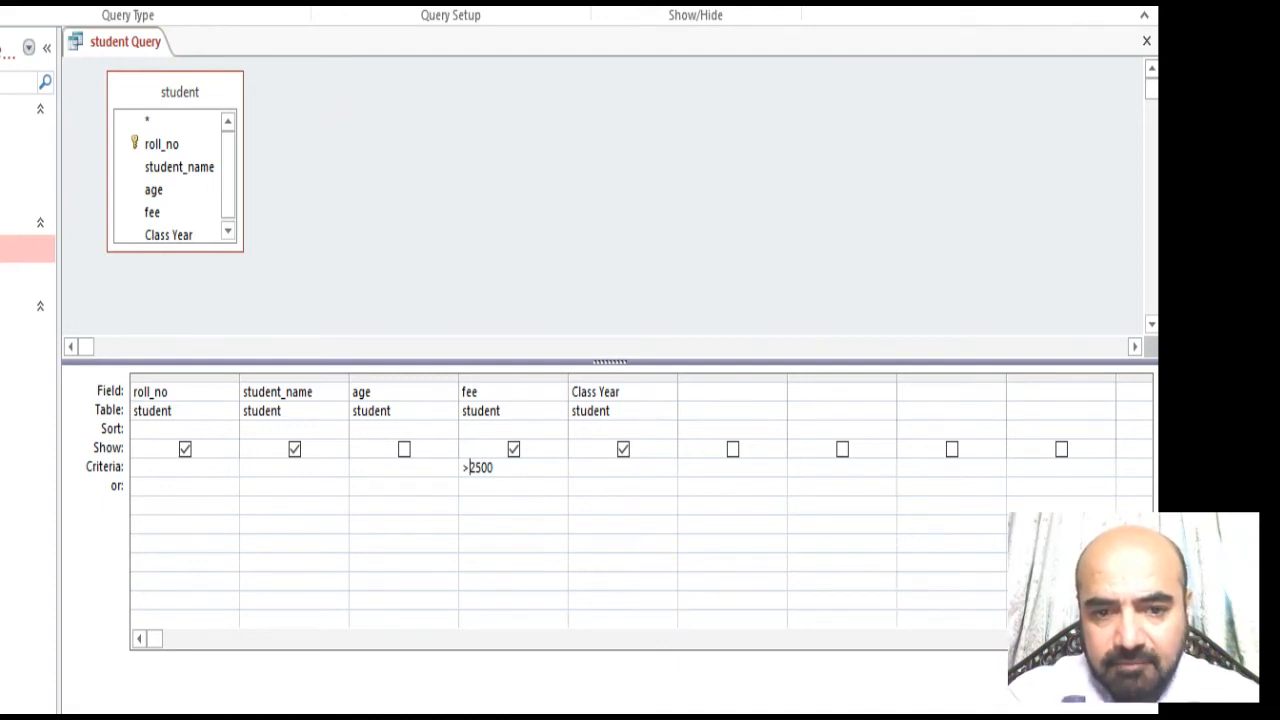
{"action": "key", "text": "F5"}
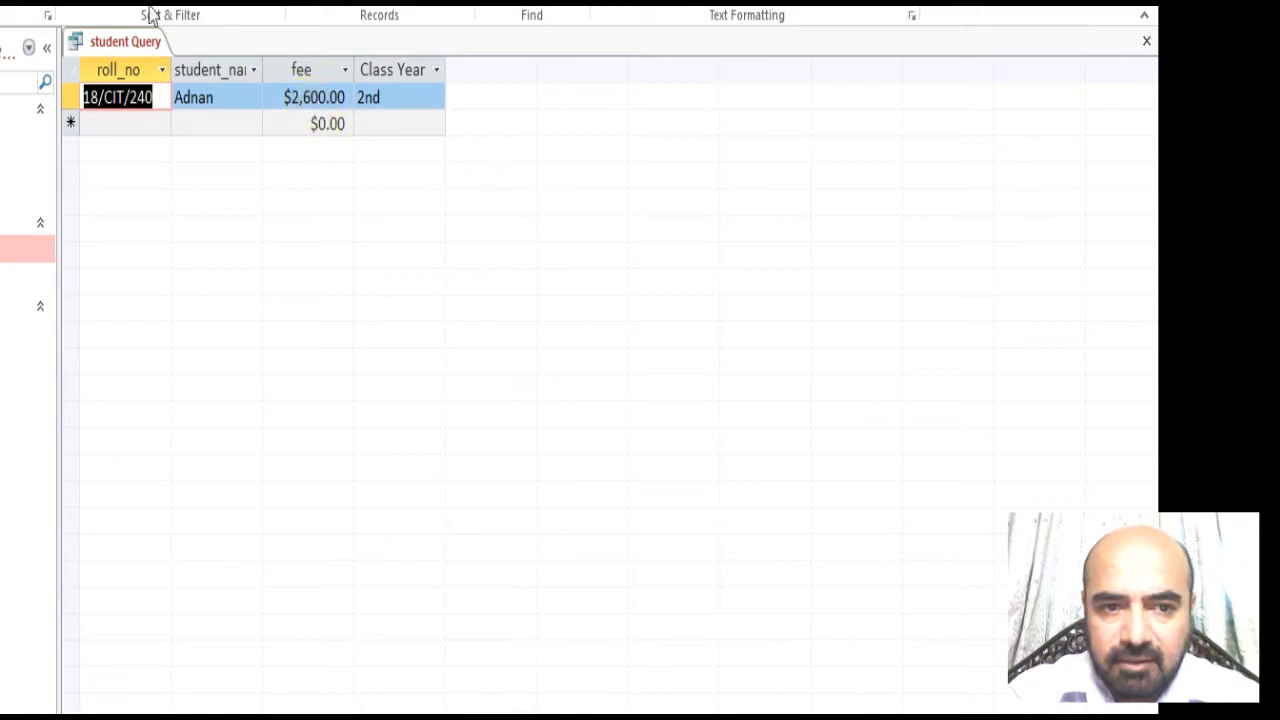
- In the query's SQL View, replace the selected field list after SELECT with * and run the query
{"action": "right_click", "coordinate": [104, 45]}
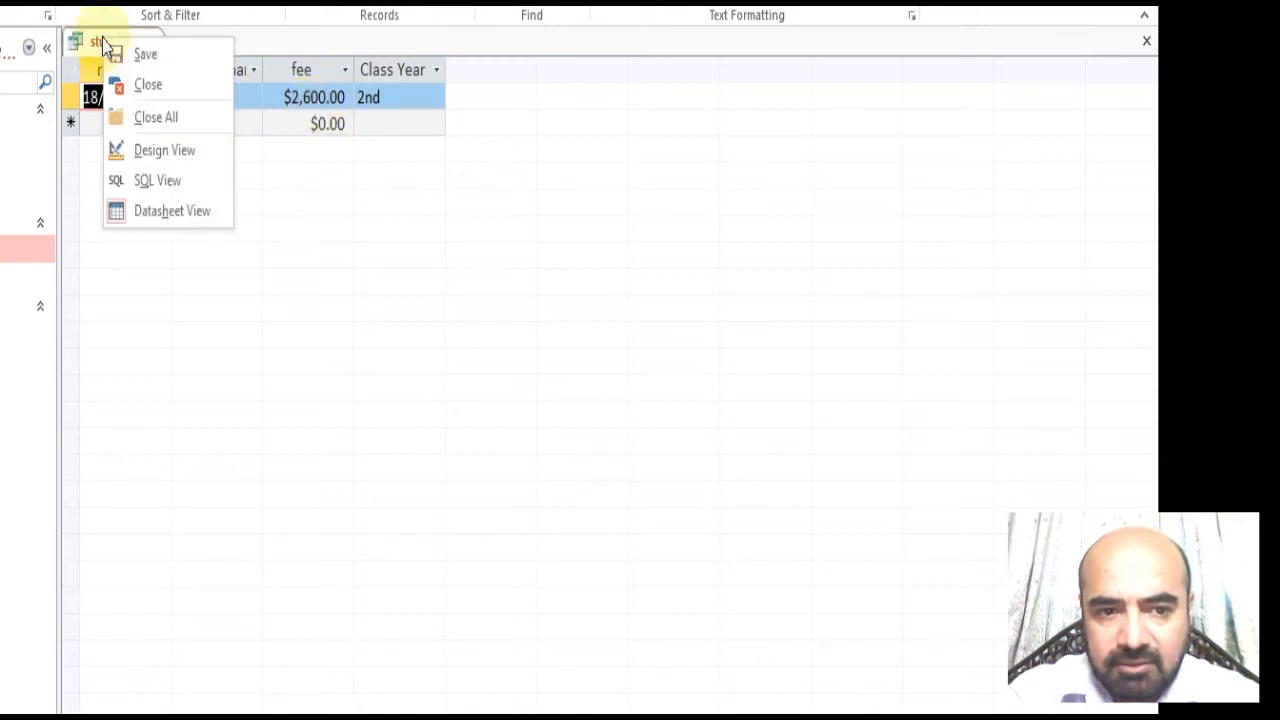
{"action": "left_click", "coordinate": [157, 183]}
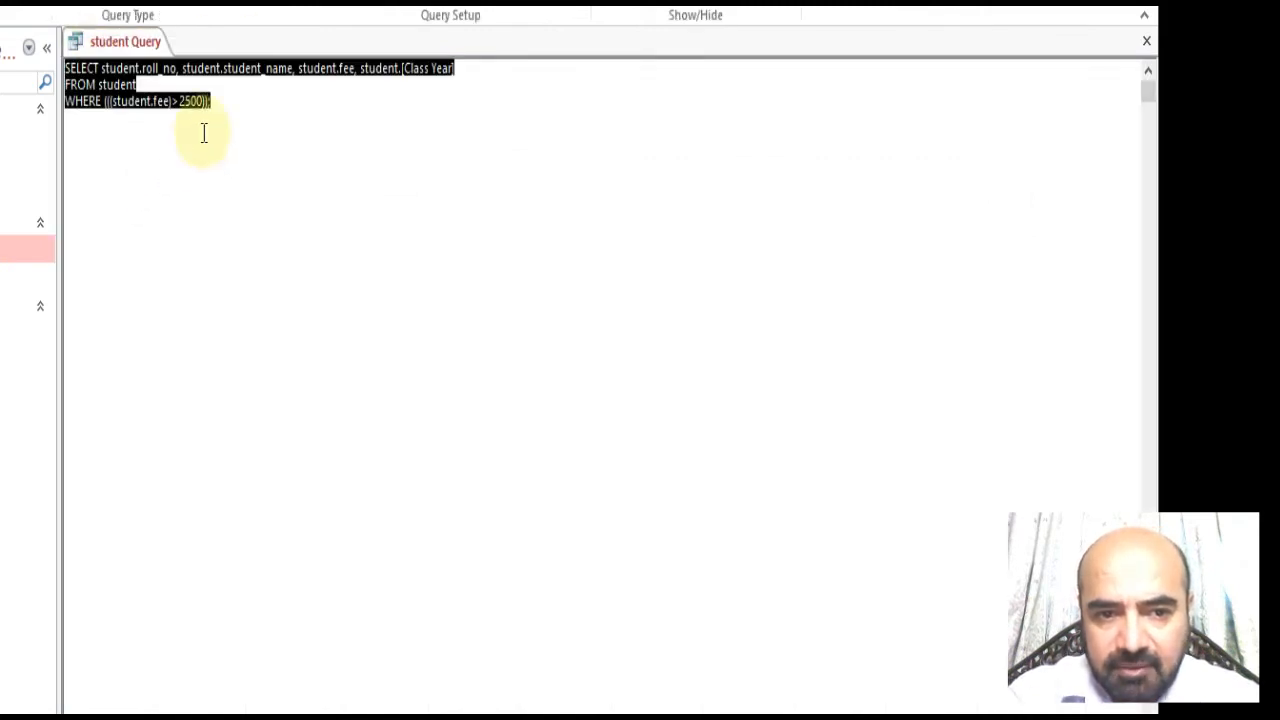
{"action": "left_click", "coordinate": [256, 115]}
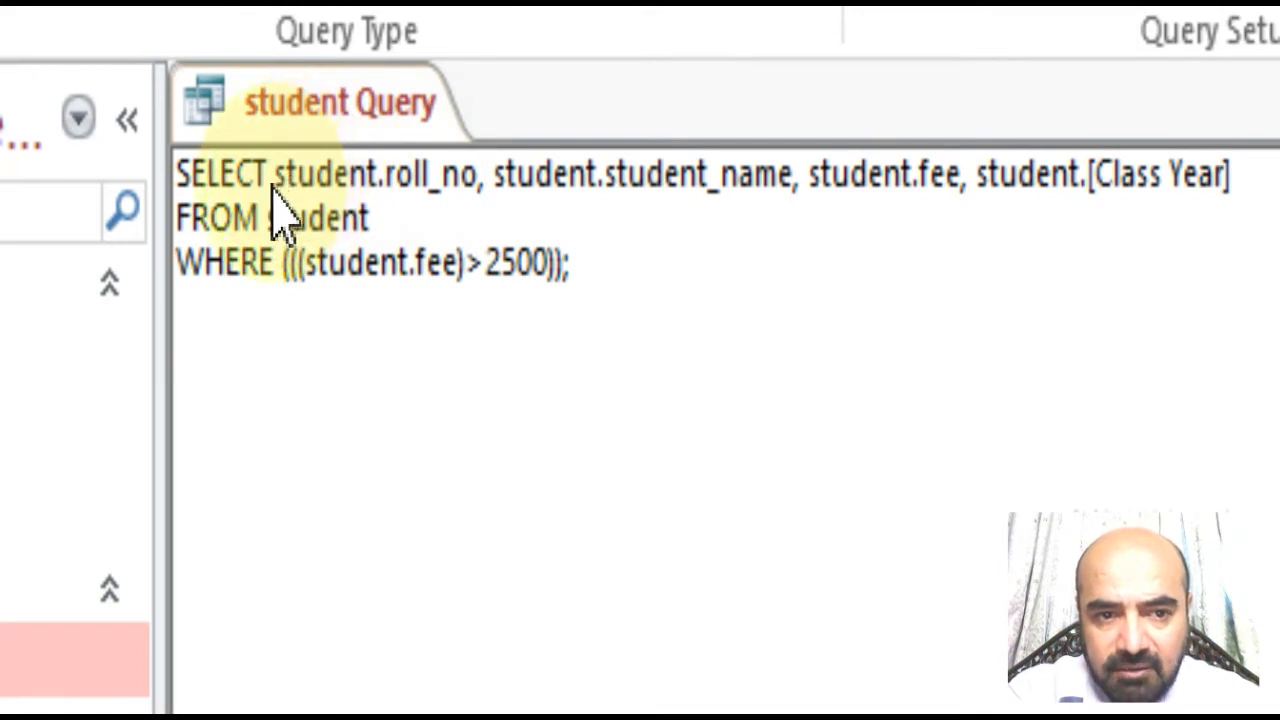
{"action": "left_click", "coordinate": [400, 185]}
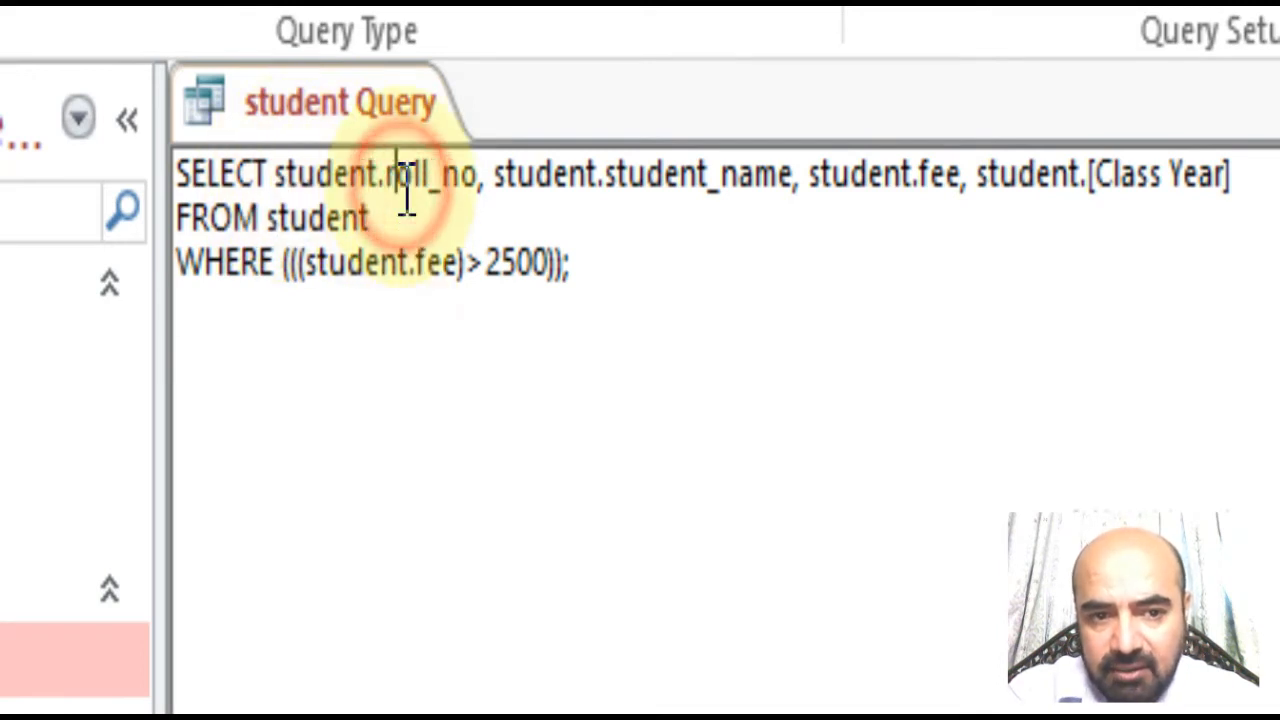
{"action": "left_click", "coordinate": [276, 180]}
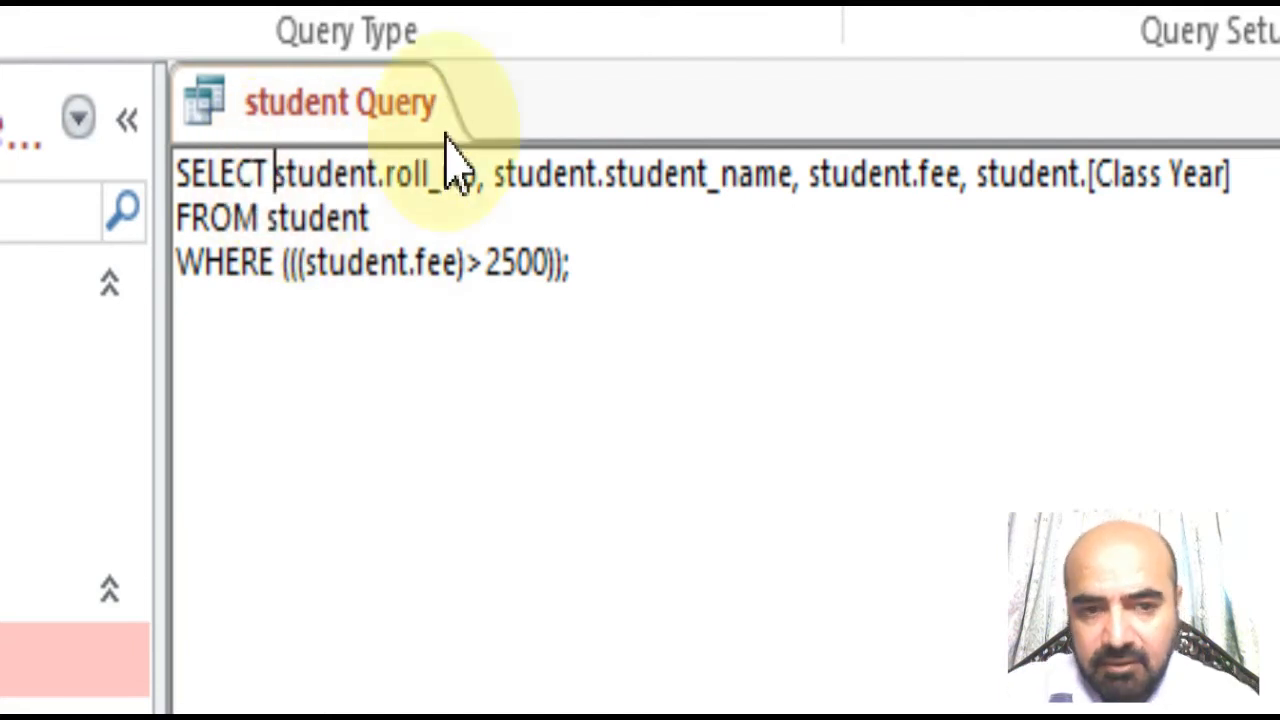
{"action": "left_click", "coordinate": [1252, 175], "text": "shift"}
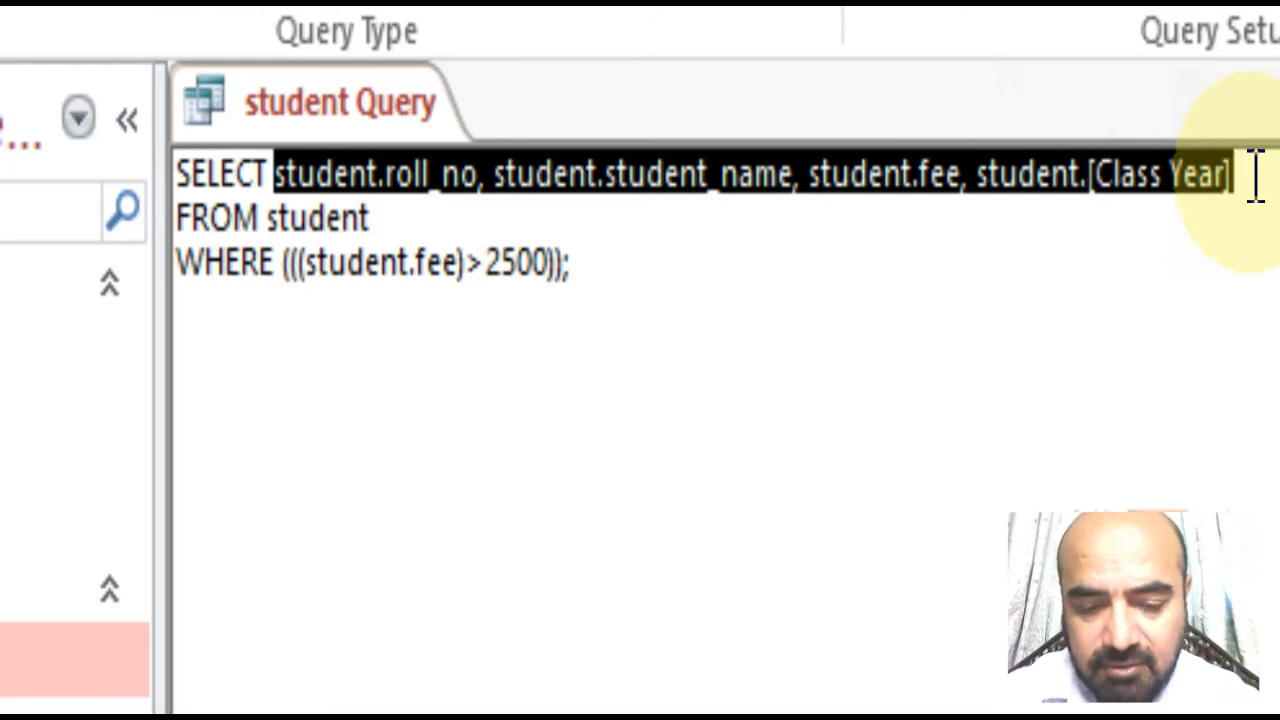
{"action": "type", "text": "*"}
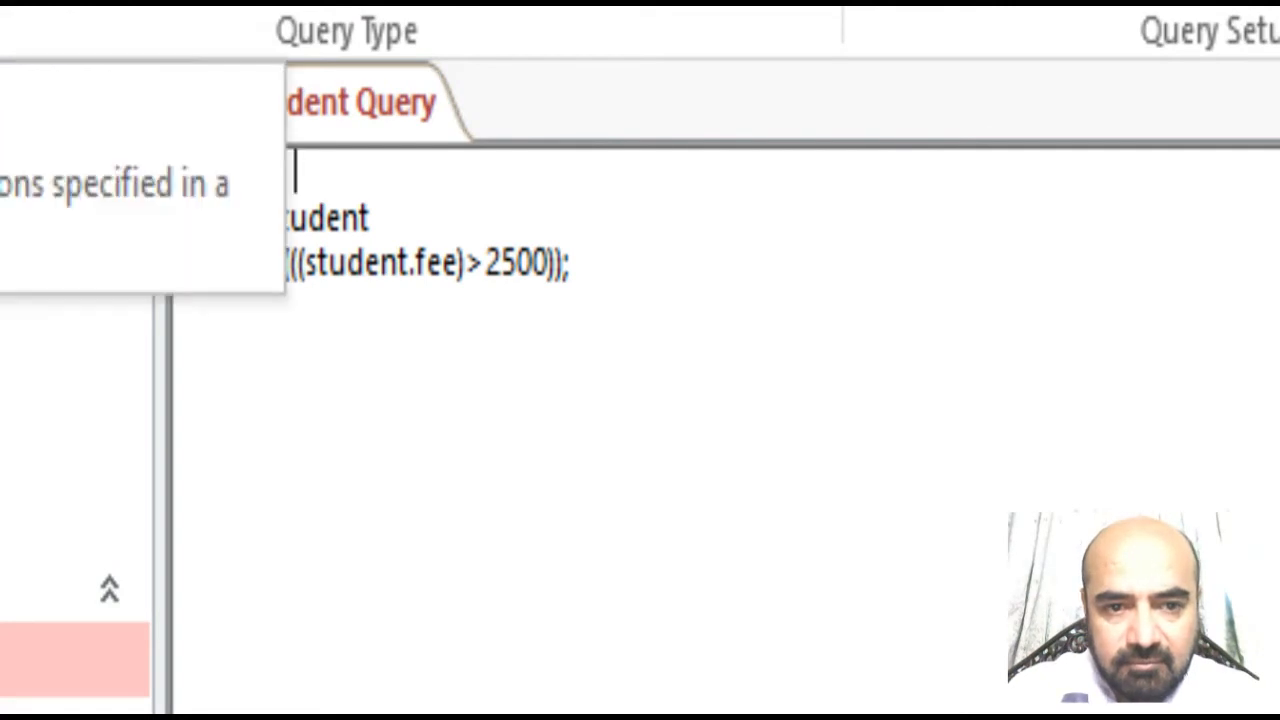
{"action": "left_click", "coordinate": [2, 8]}
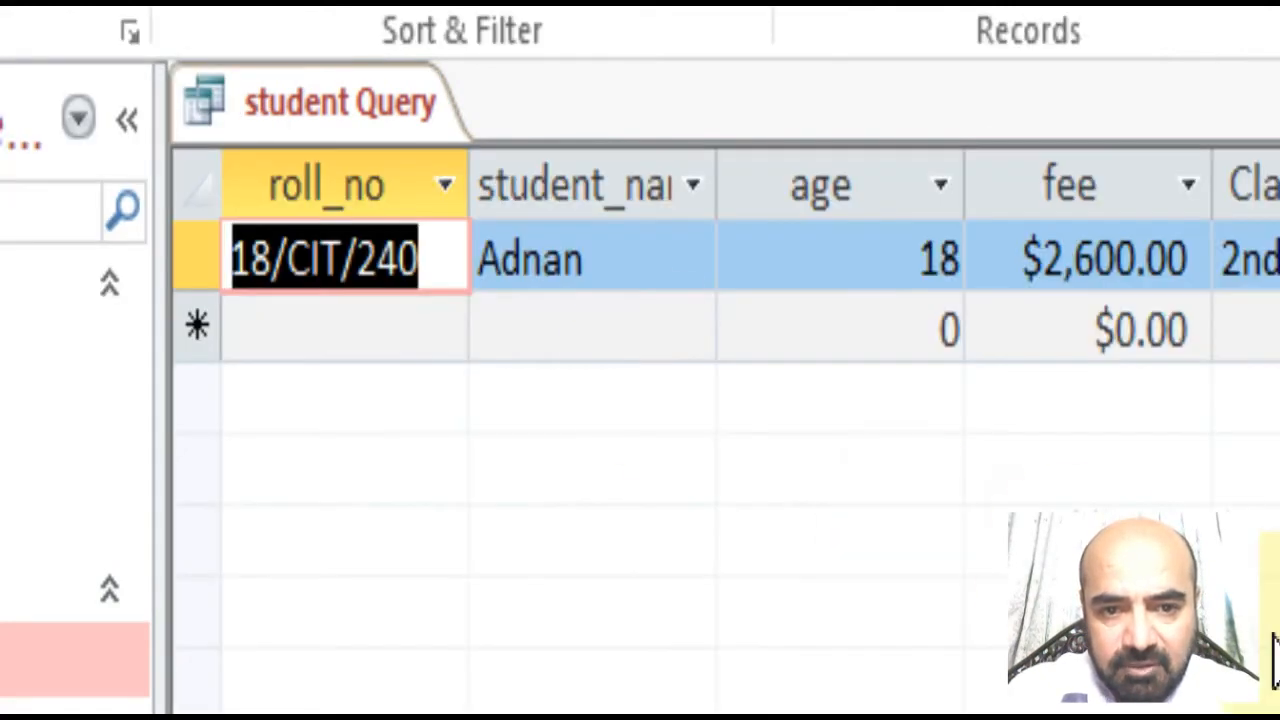
- Switch the query back to Design View and open the field choices for the empty column beside fee
{"action": "left_click", "coordinate": [1275, 672]}
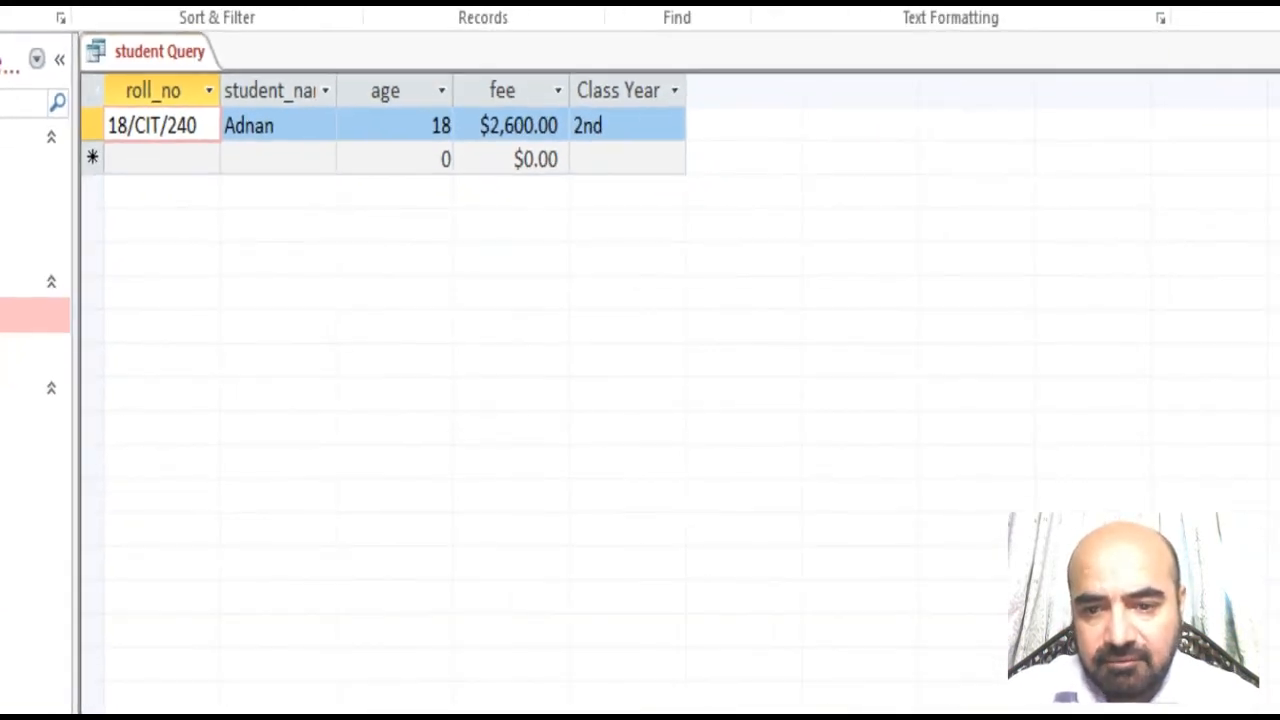
{"action": "right_click", "coordinate": [181, 52]}
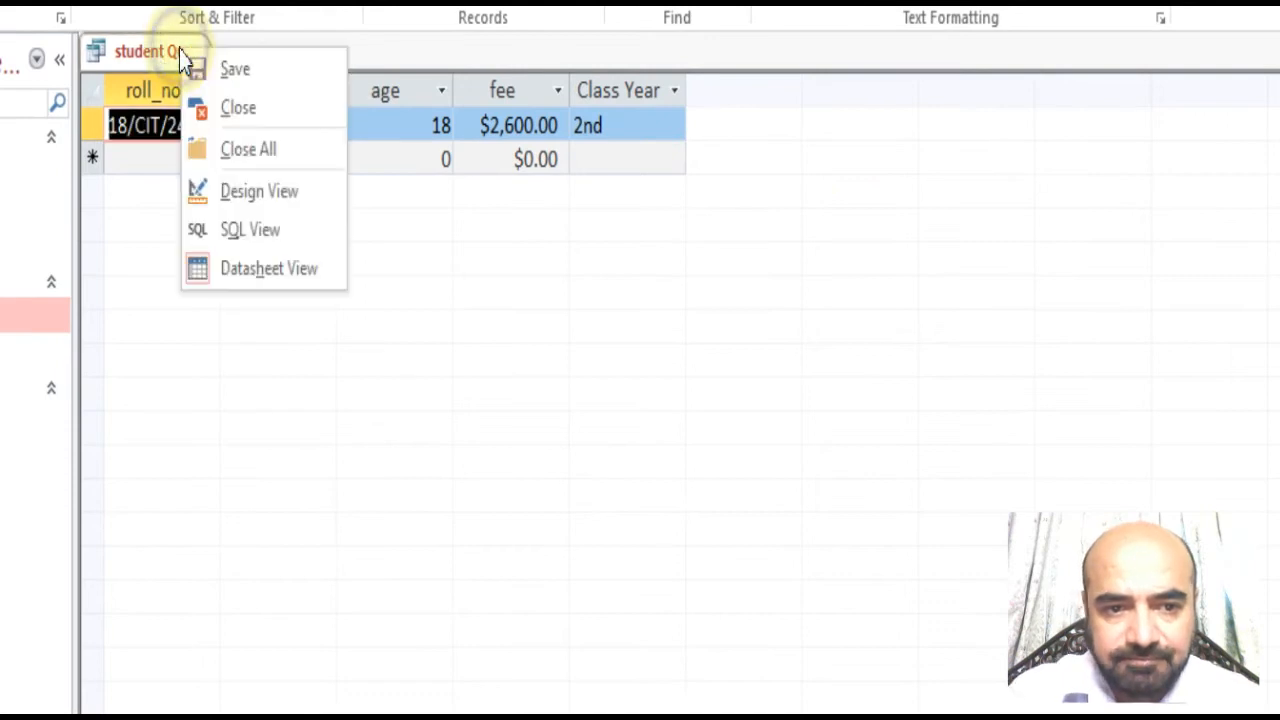
{"action": "left_click", "coordinate": [246, 191]}
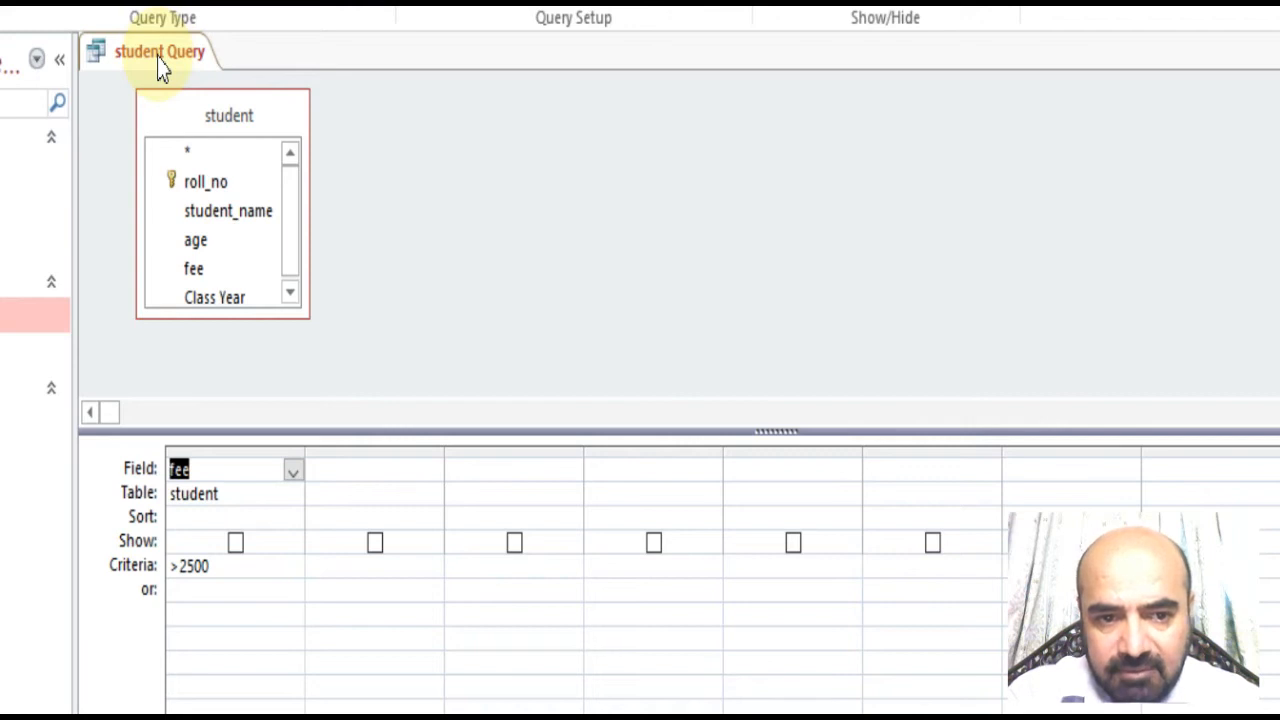
{"action": "left_click", "coordinate": [326, 477]}
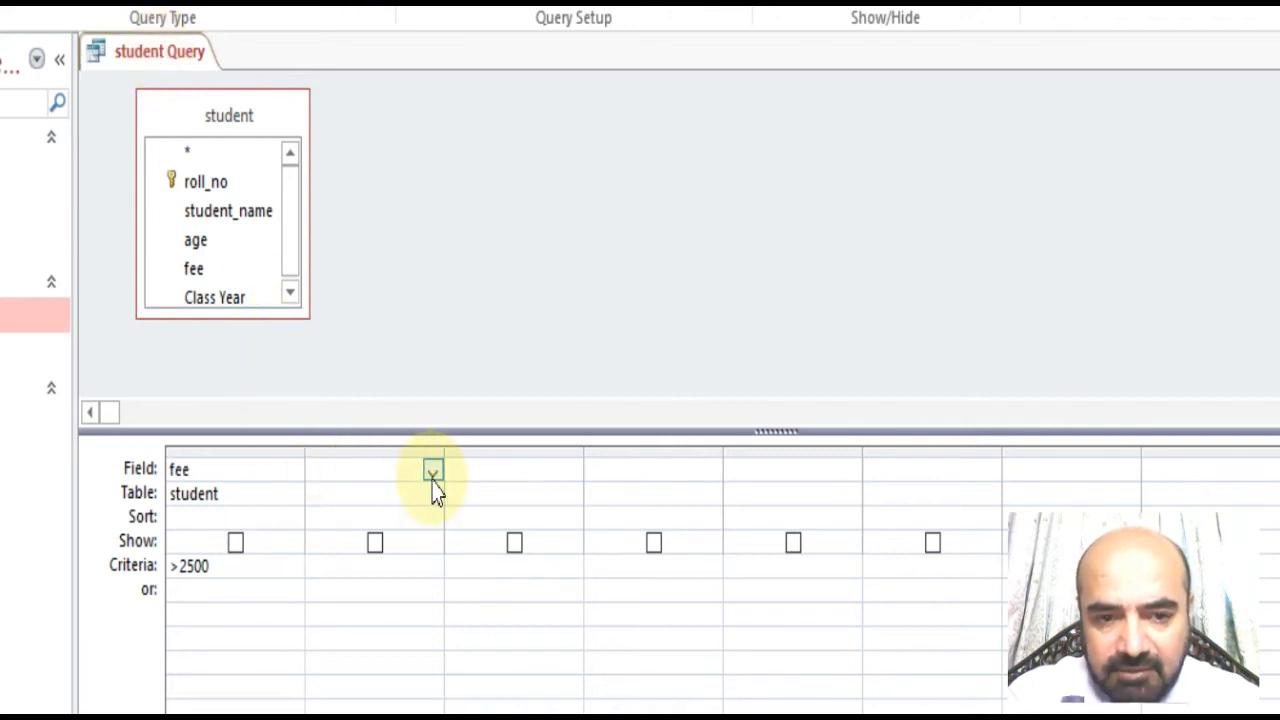
{"action": "left_click", "coordinate": [432, 470]}
{"action": "left_click", "coordinate": [280, 462]}
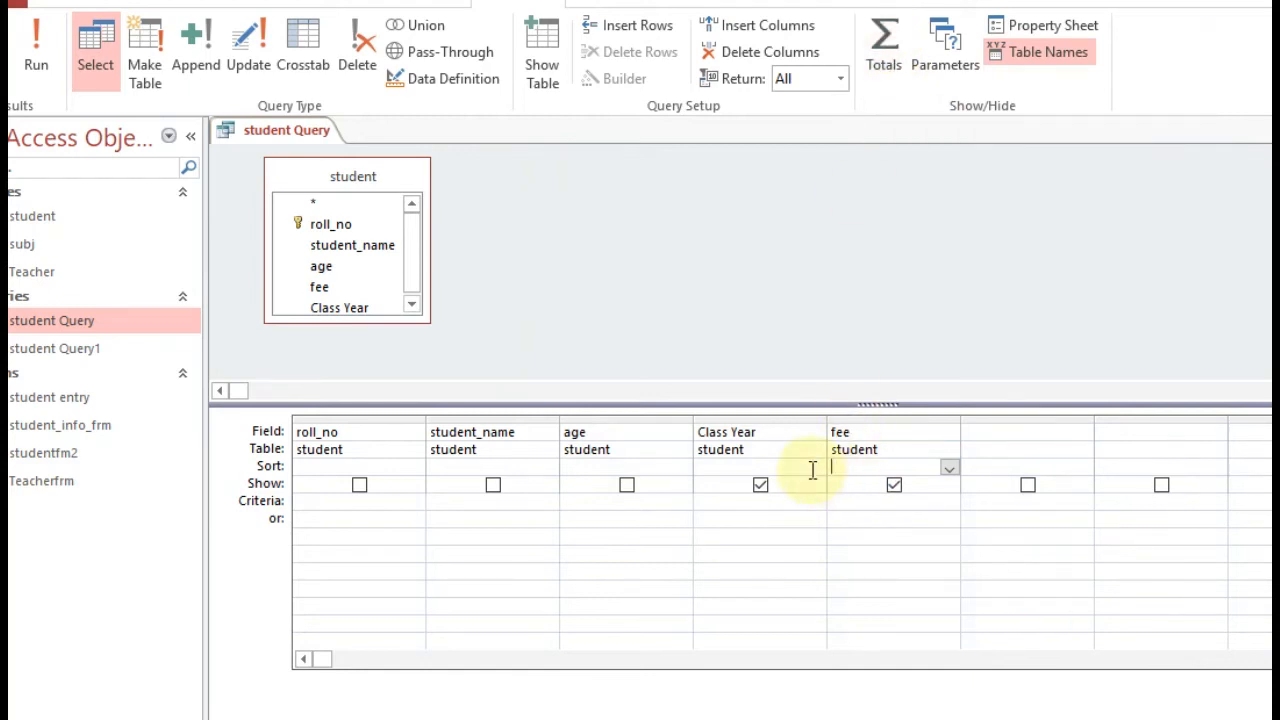
- Show the Total row in the design grid and review the aggregate choices for roll_no and Class Year
{"action": "left_click", "coordinate": [585, 465]}
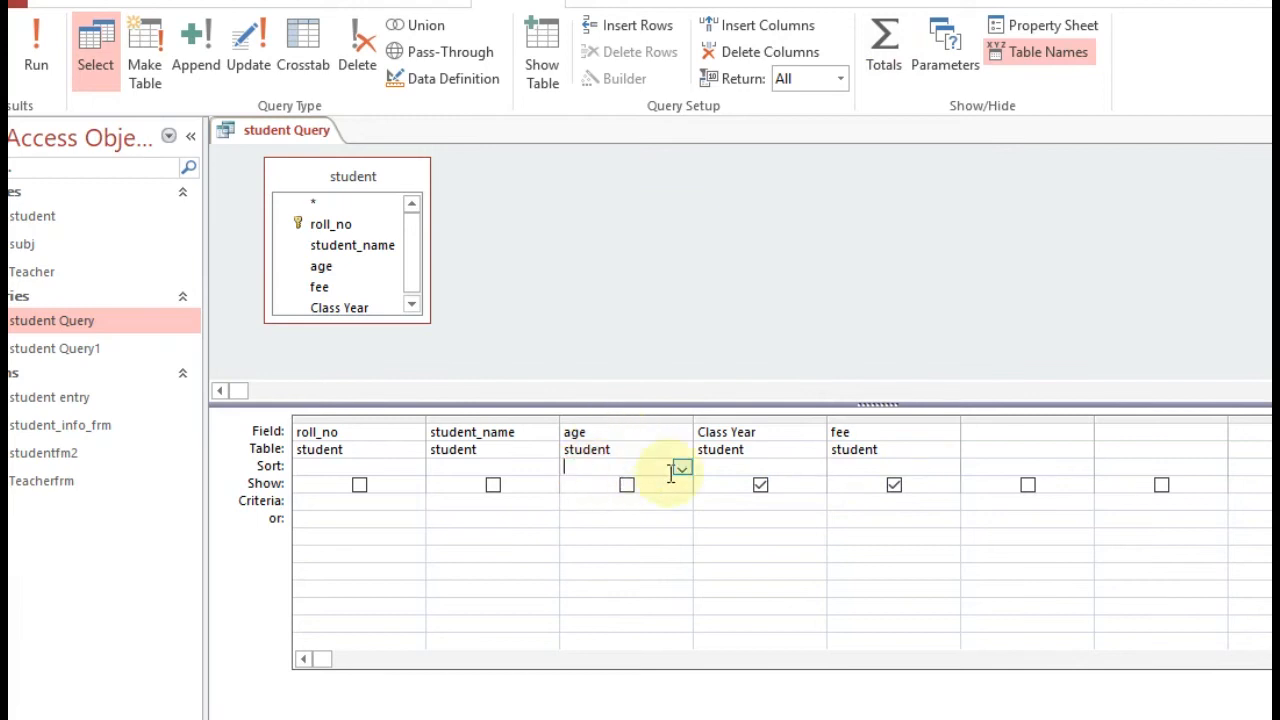
{"action": "left_click", "coordinate": [876, 472]}
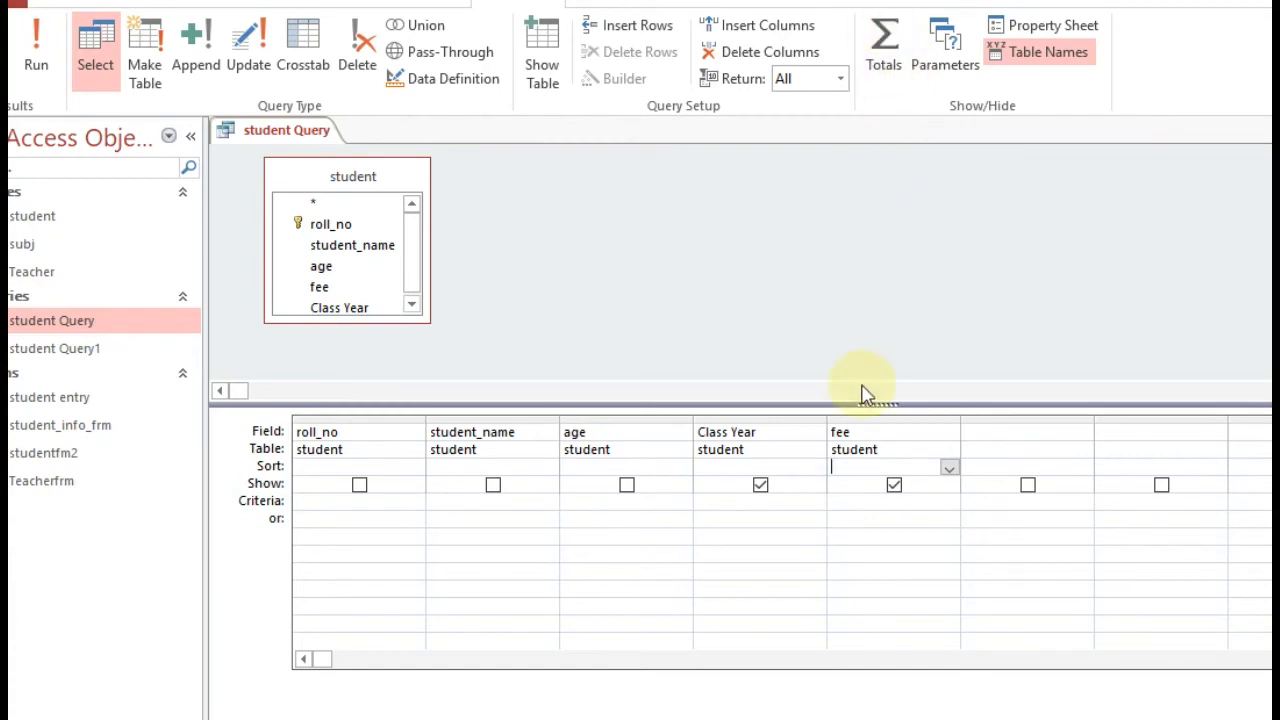
{"action": "left_click", "coordinate": [889, 55]}
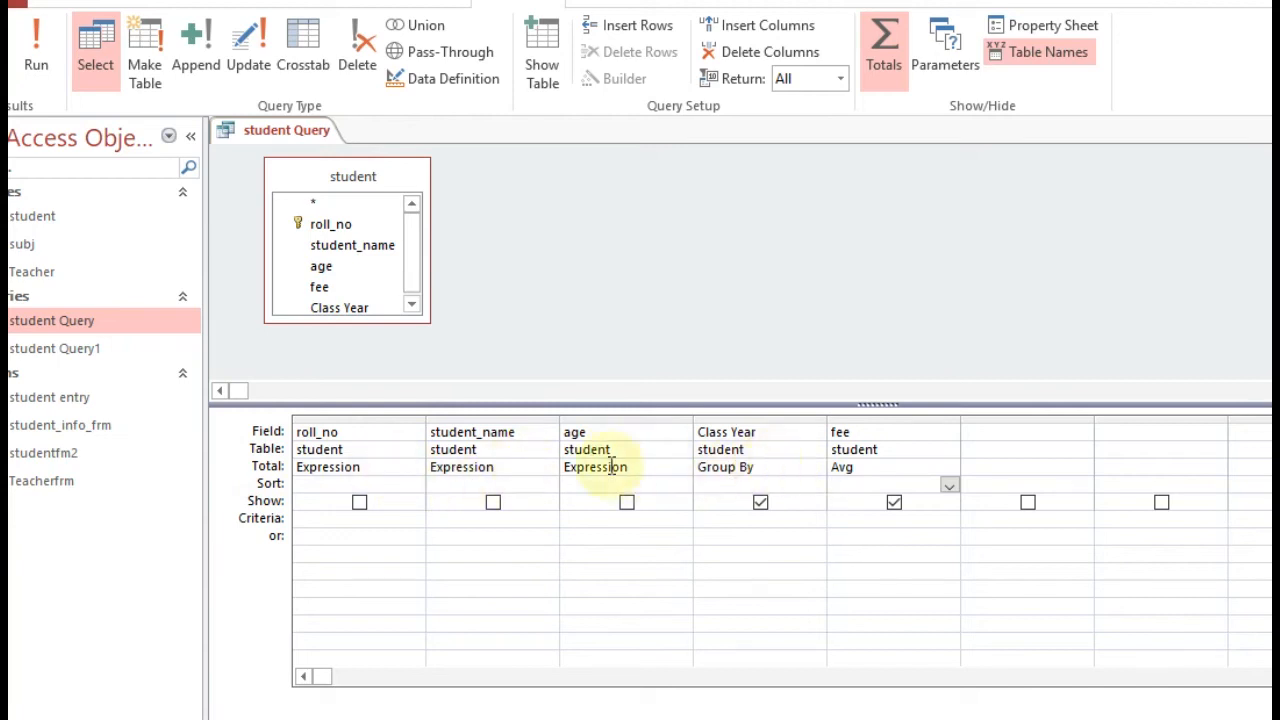
{"action": "left_click", "coordinate": [379, 460]}
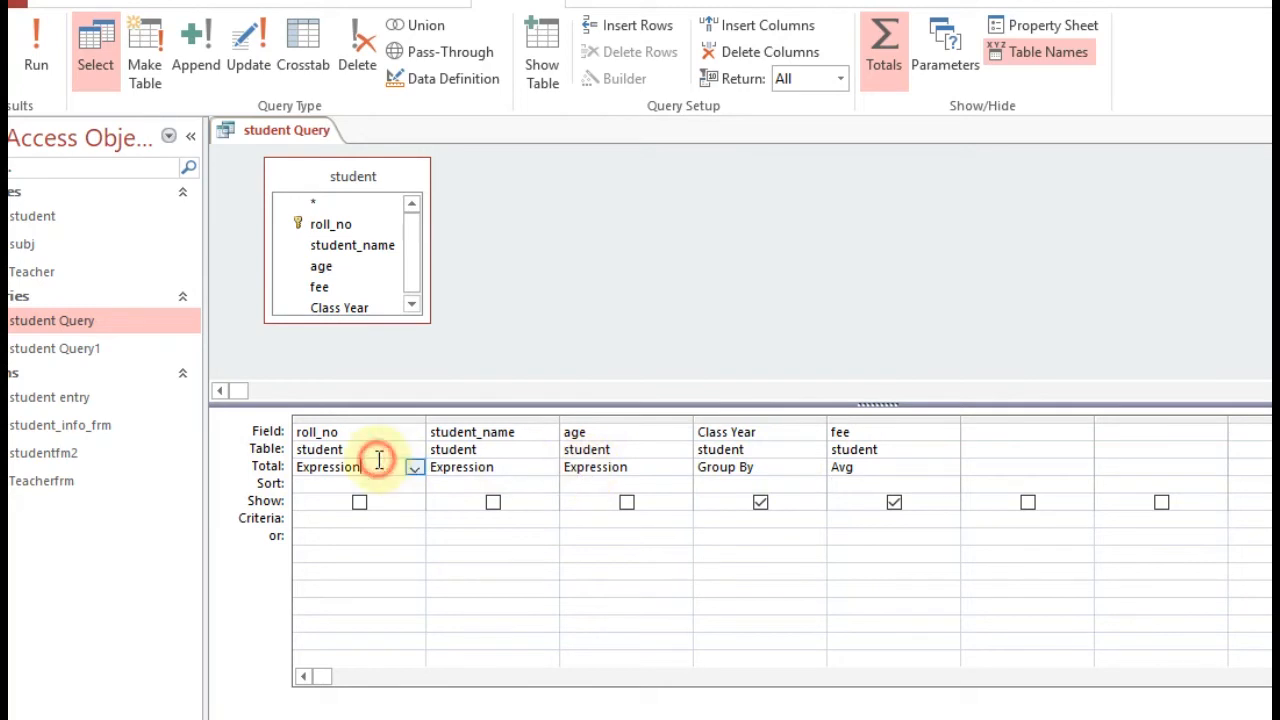
{"action": "left_click", "coordinate": [415, 468]}
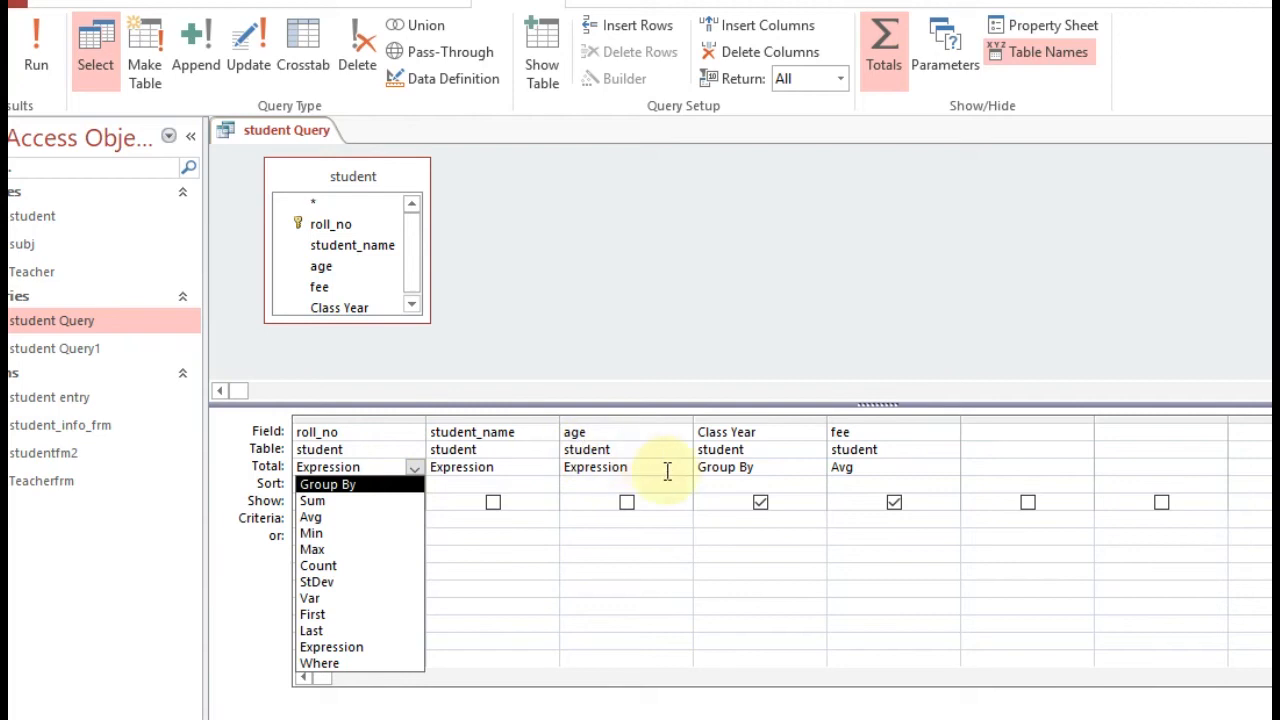
{"action": "left_click", "coordinate": [813, 467]}
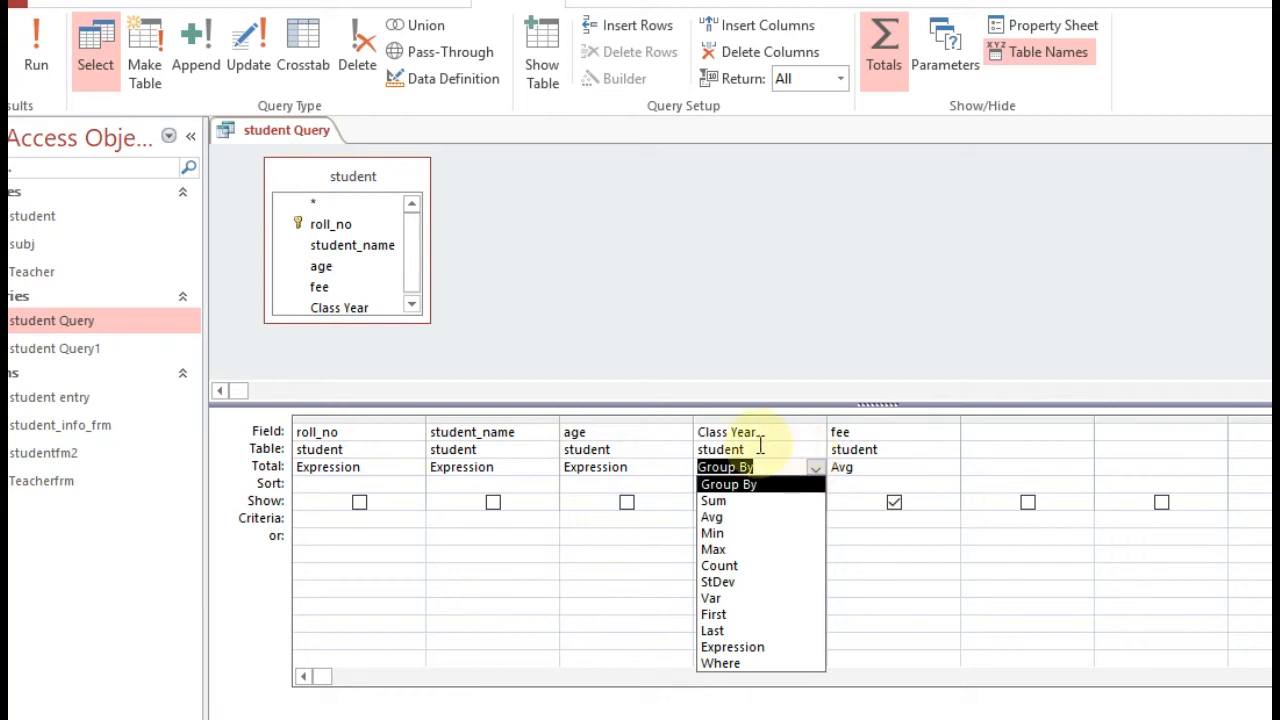
{"action": "left_click", "coordinate": [769, 456]}
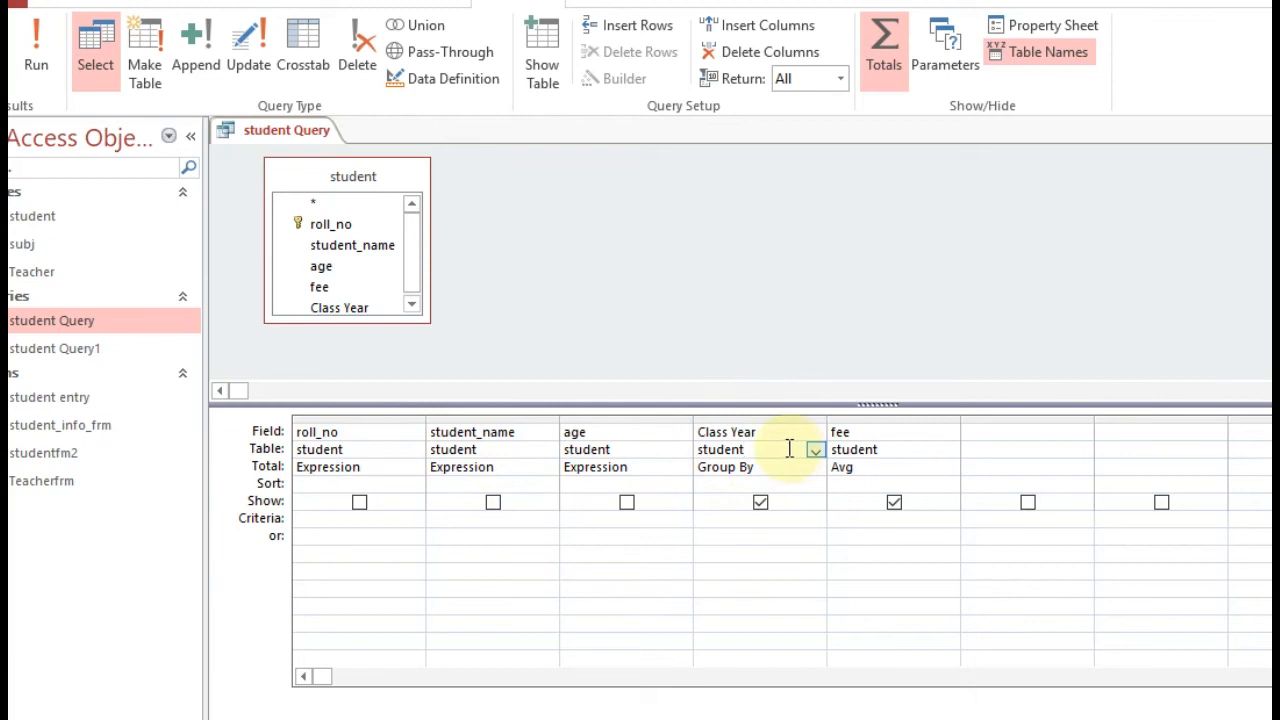
- Set the fee column's Total function to Sum and run the query grouped by Class Year
{"action": "left_click", "coordinate": [873, 472]}
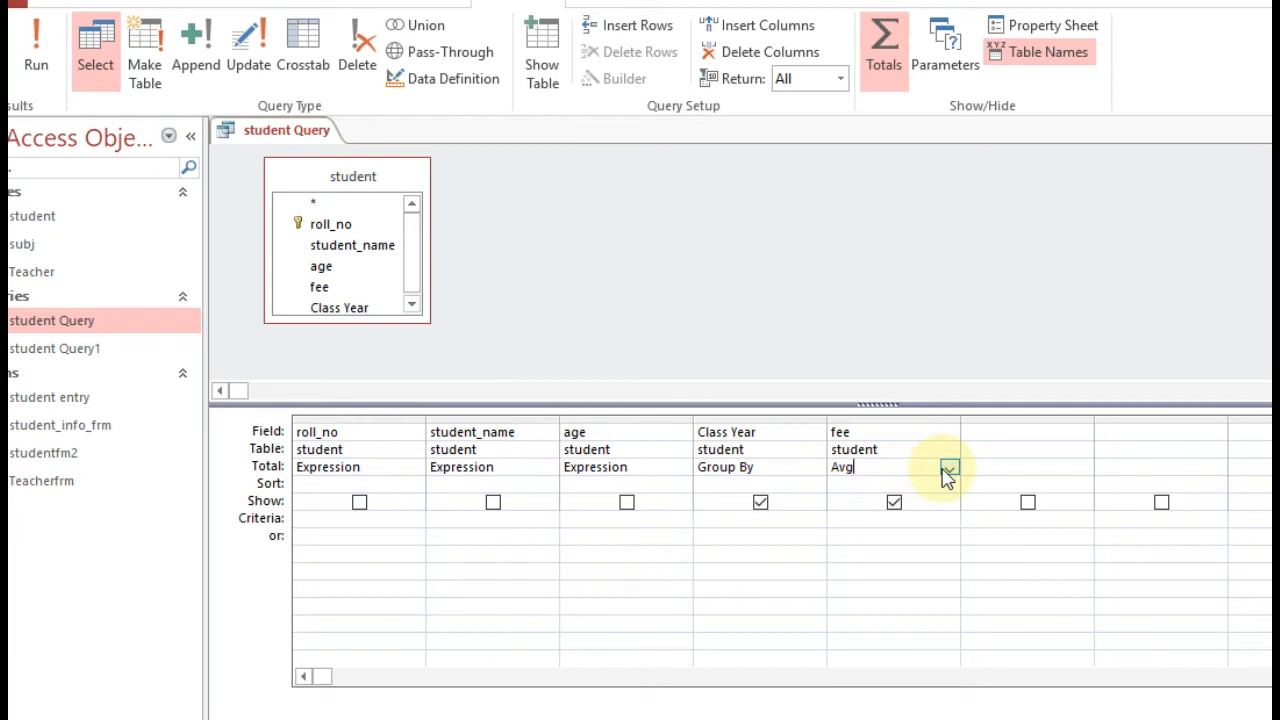
{"action": "left_click", "coordinate": [946, 469]}
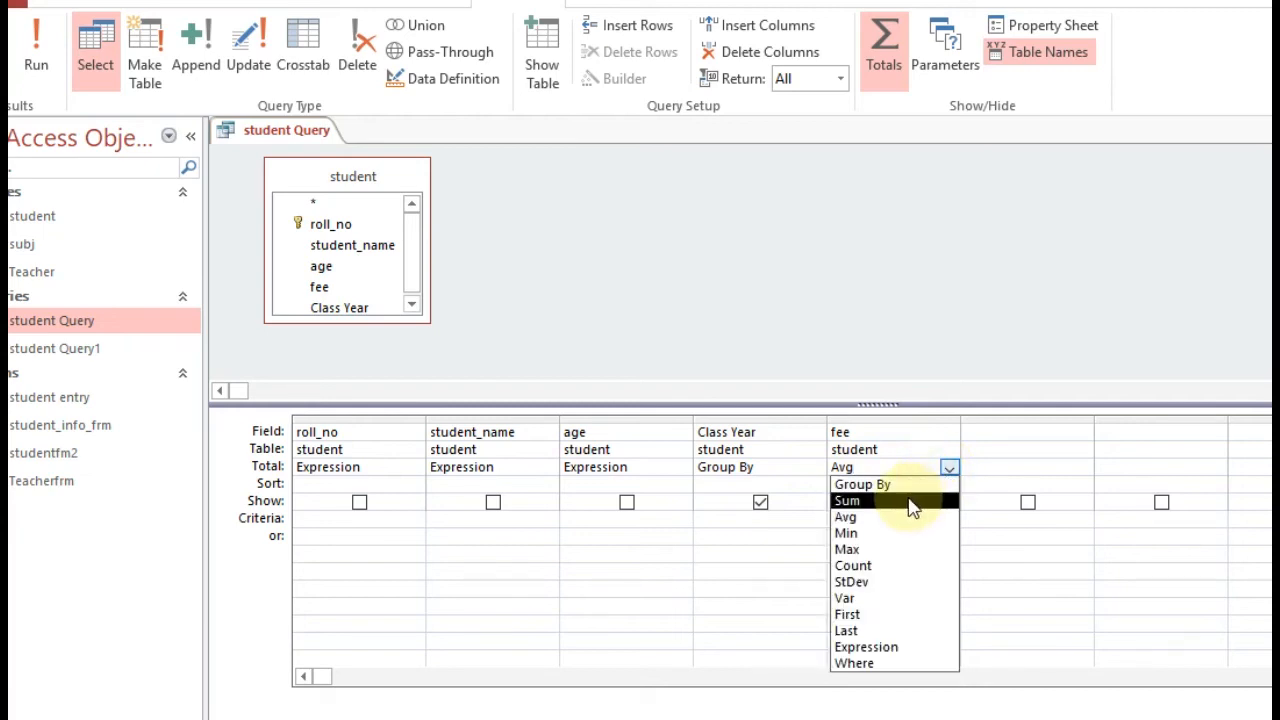
{"action": "left_click", "coordinate": [912, 501]}
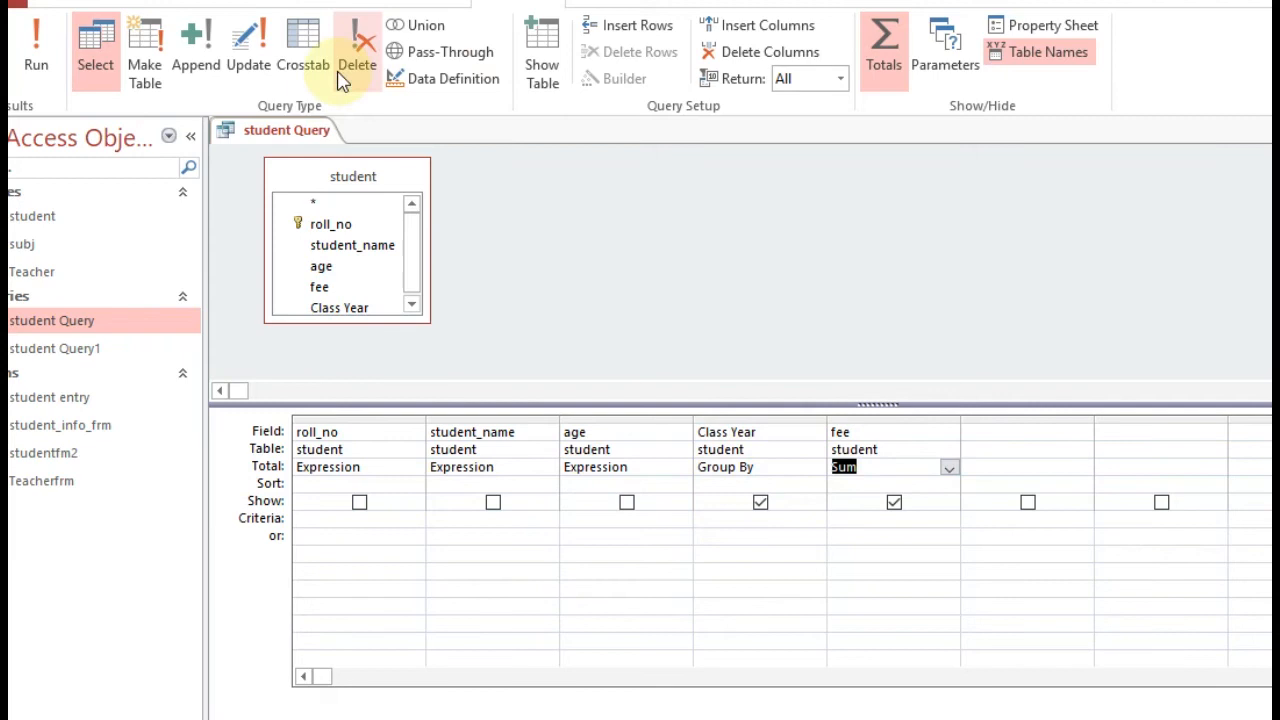
{"action": "left_click", "coordinate": [38, 57]}
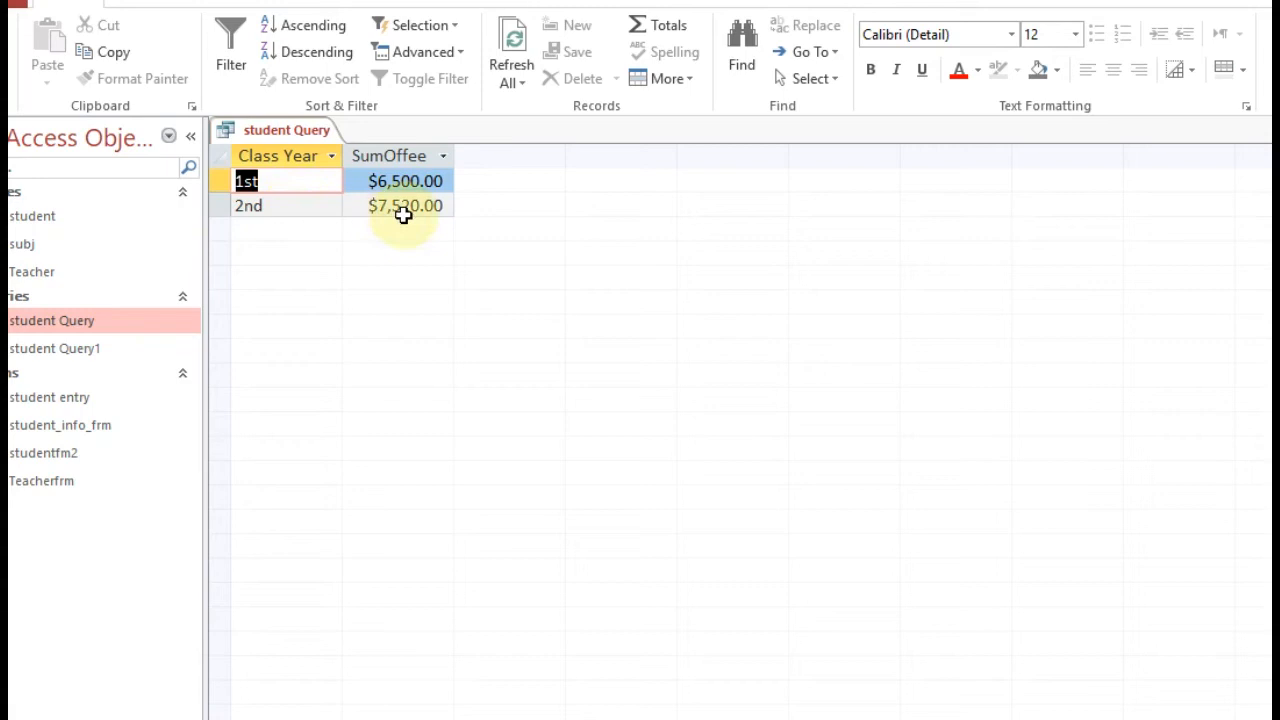
- Open the student Query in SQL View and examine the SQL that sums fee and groups by Class Year
{"action": "right_click", "coordinate": [289, 130]}
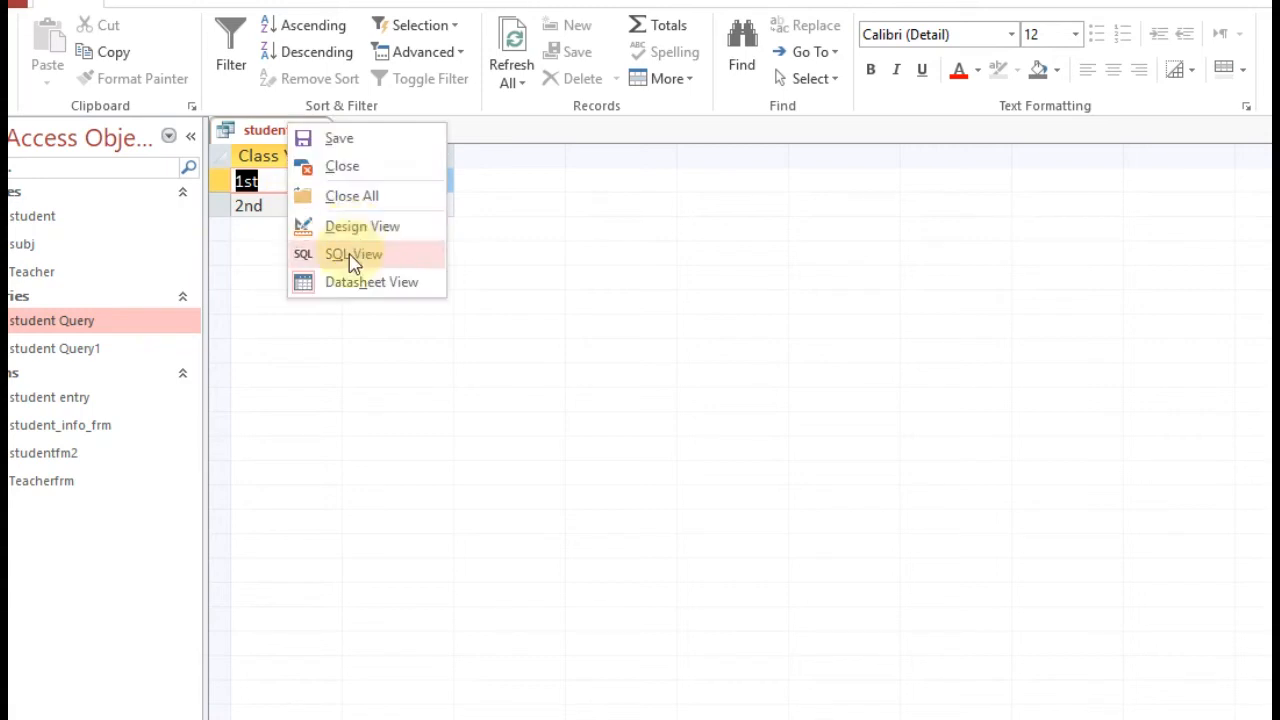
{"action": "left_click", "coordinate": [350, 254]}
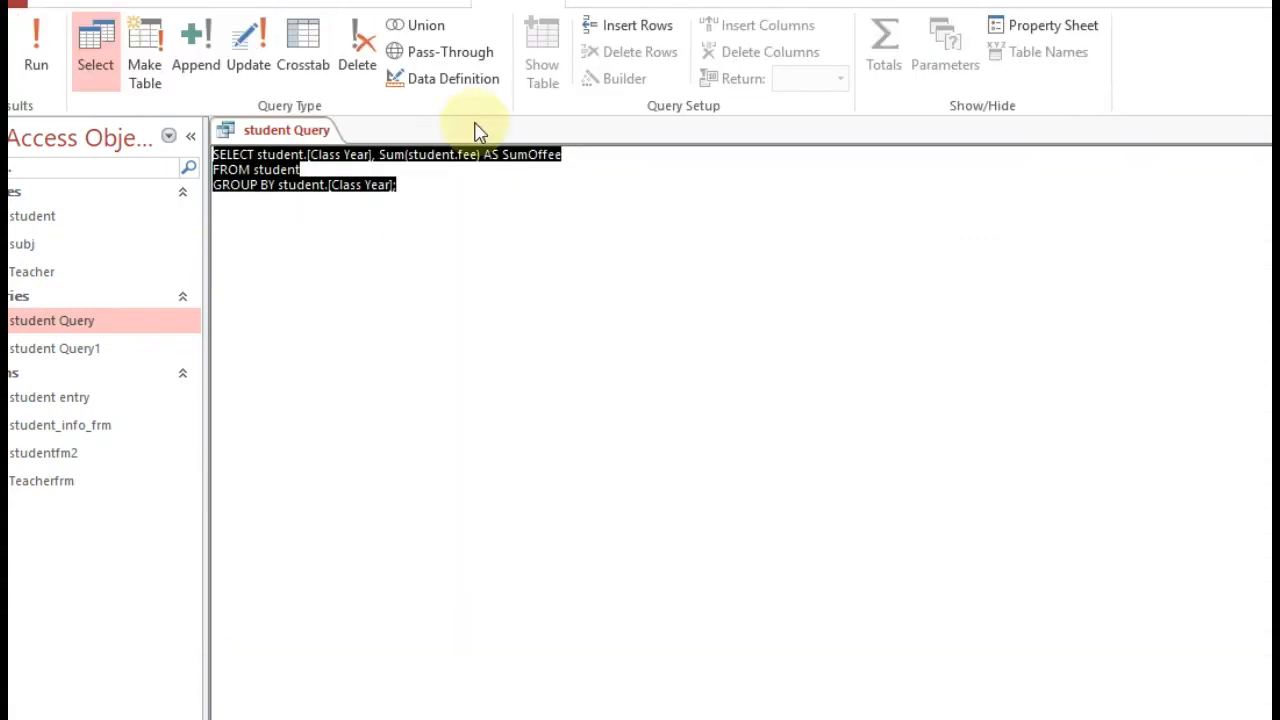
{"action": "left_click", "coordinate": [466, 200]}
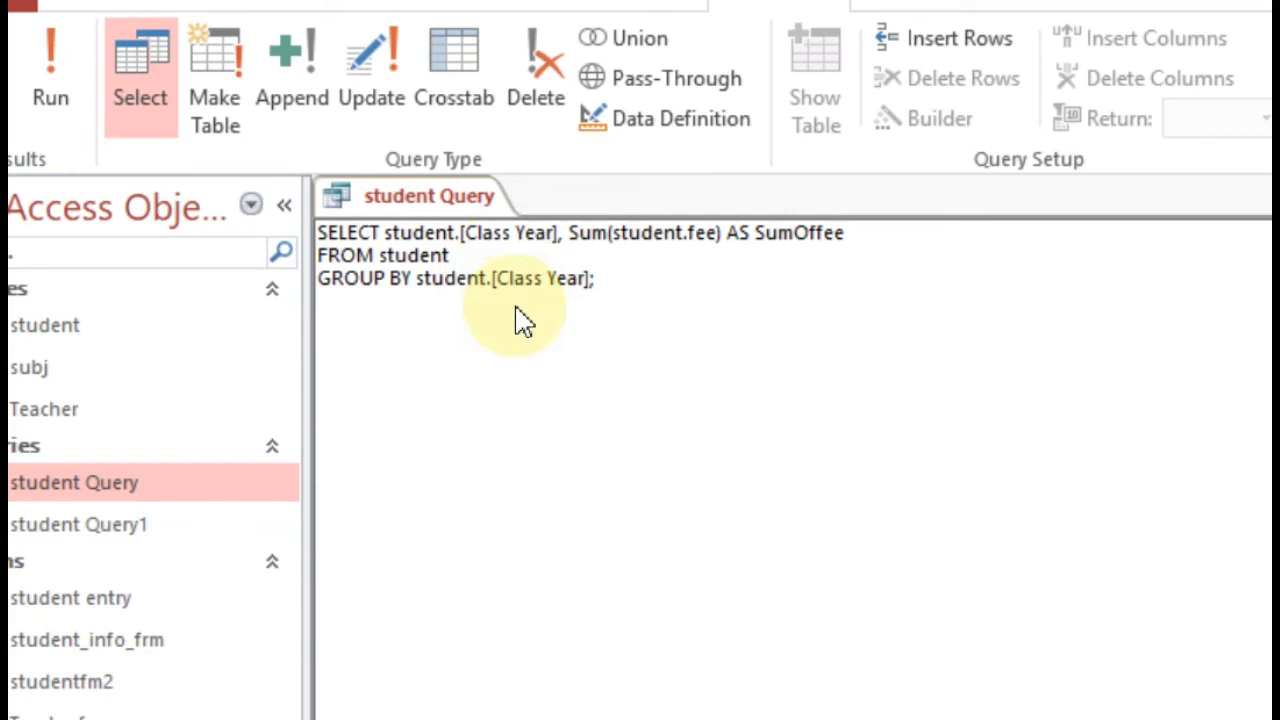
- Return the query to Datasheet View and compare the fee sums of the two Class Year groups
{"action": "right_click", "coordinate": [449, 192]}
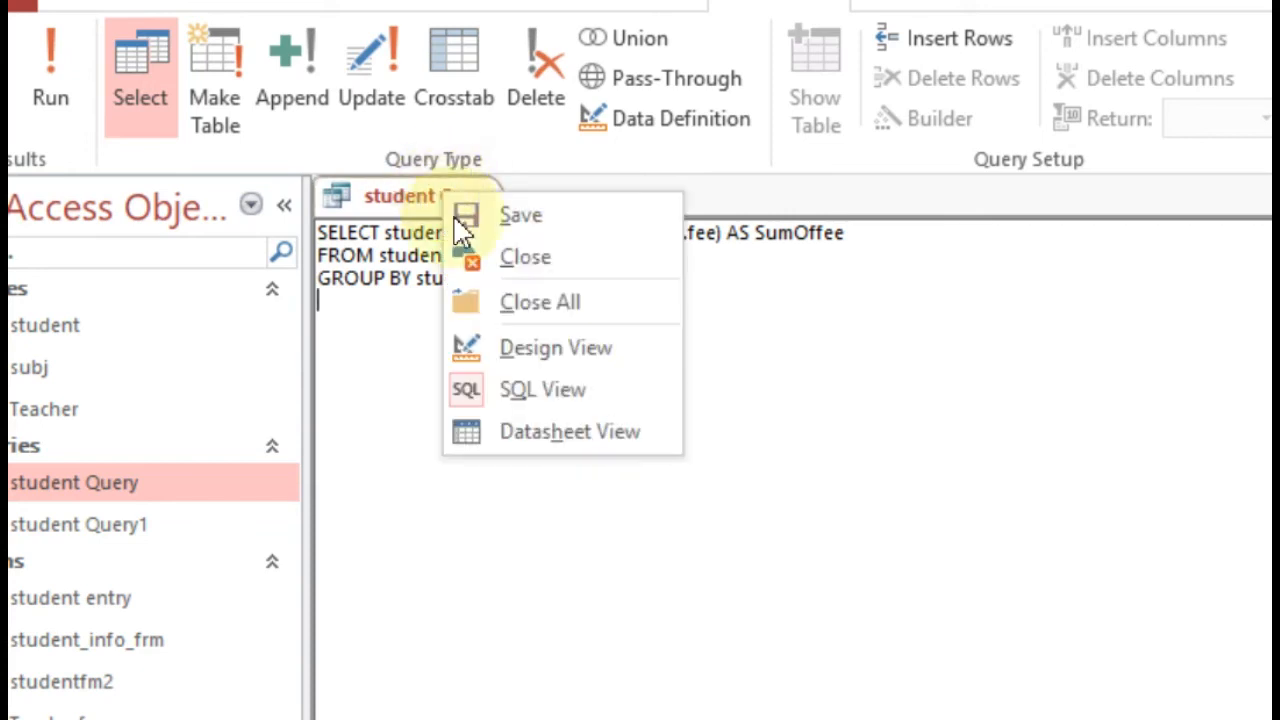
{"action": "left_click", "coordinate": [517, 447]}
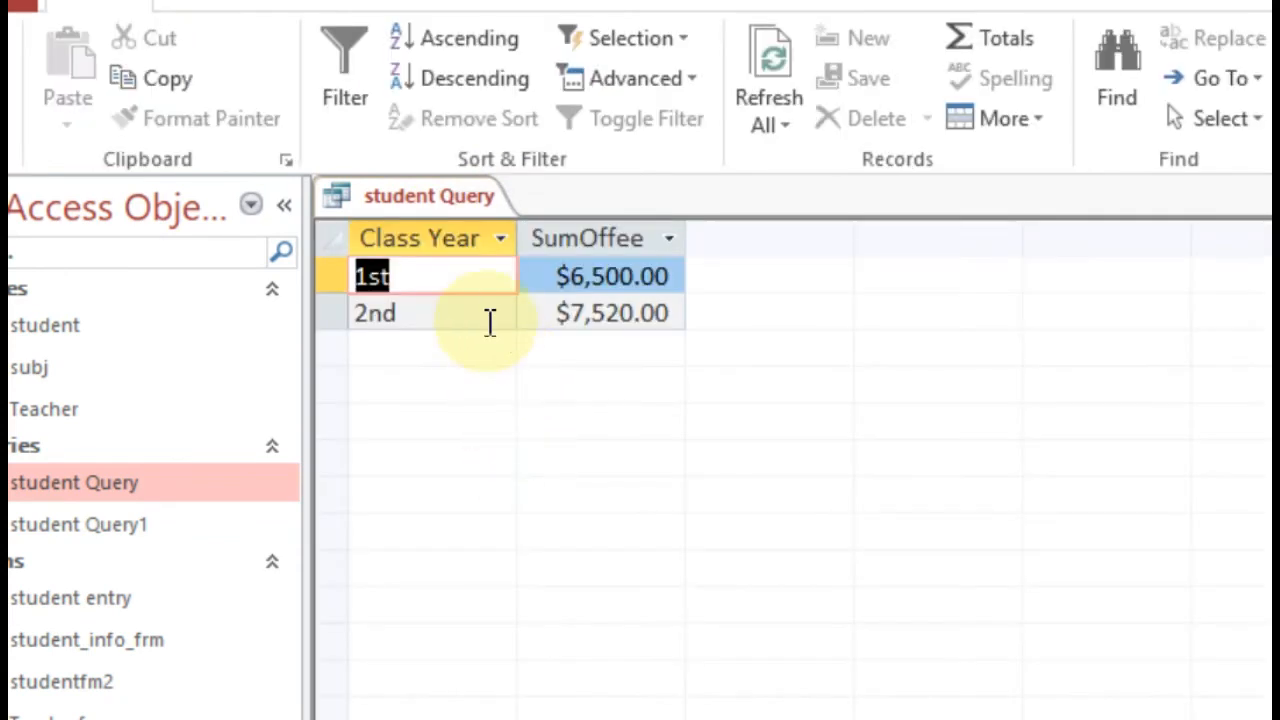
{"action": "left_click", "coordinate": [478, 278]}
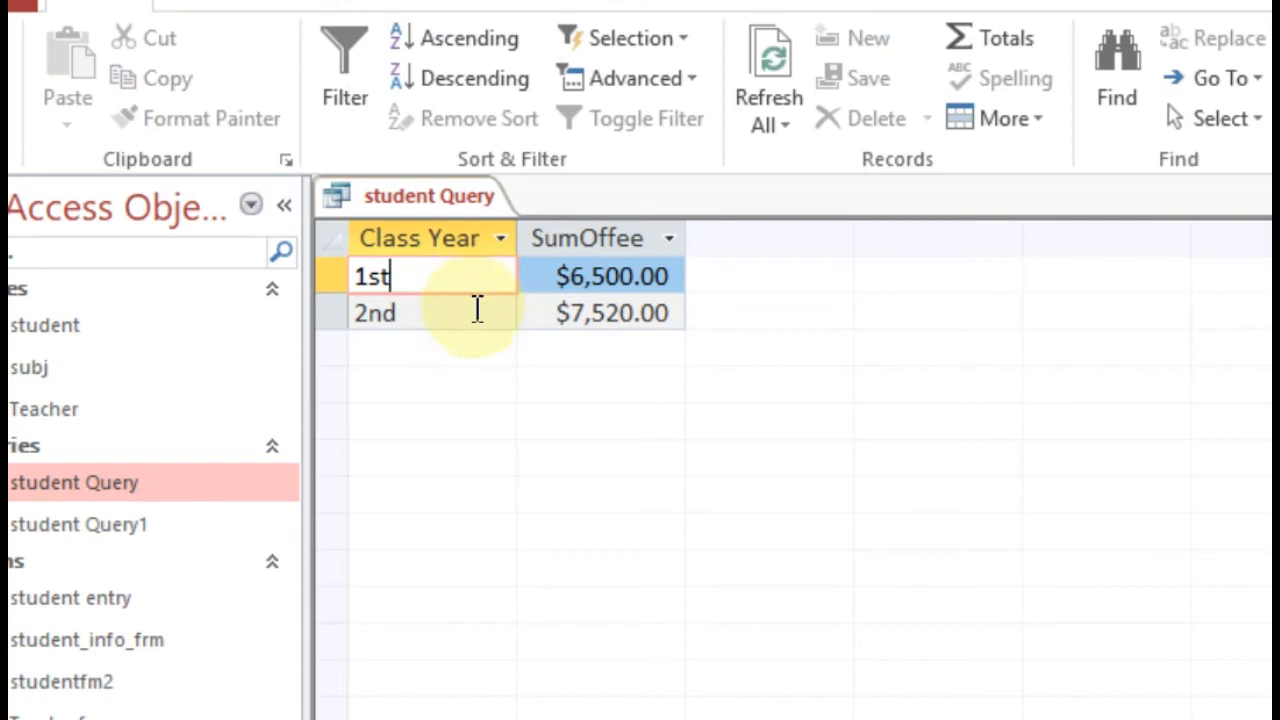
{"action": "left_click", "coordinate": [478, 310]}
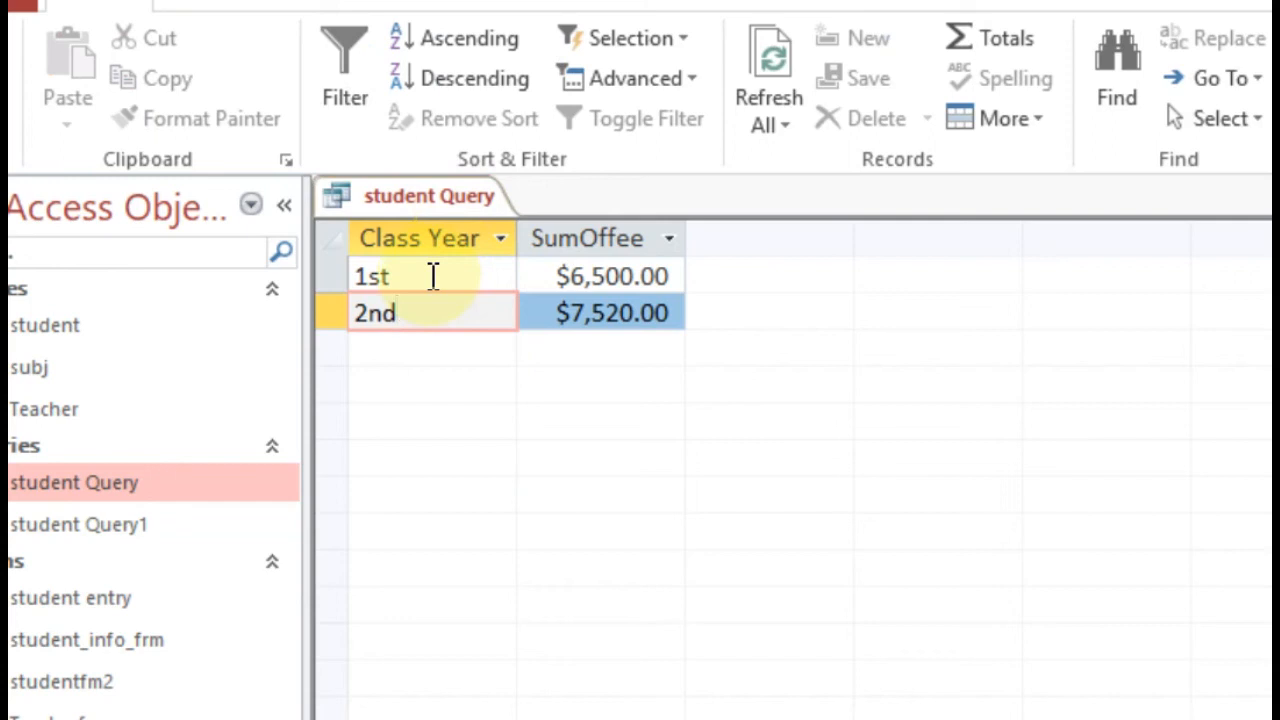
{"action": "left_click", "coordinate": [452, 304]}
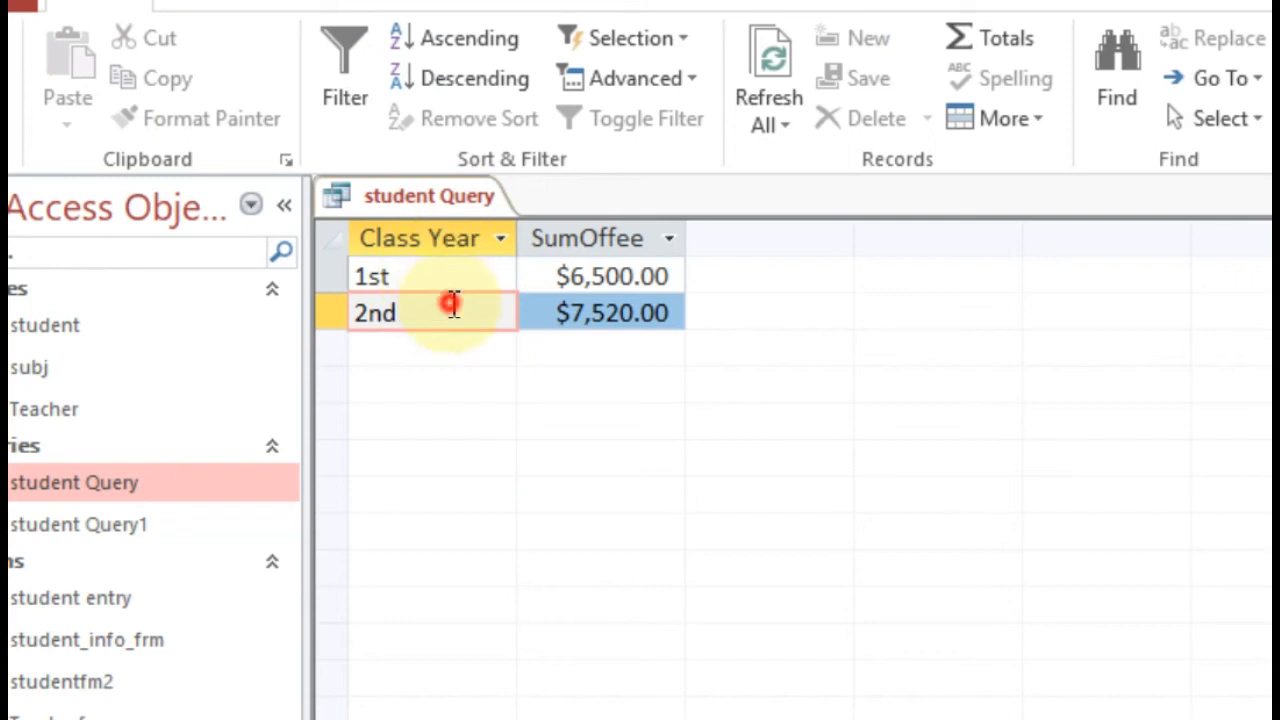
{"action": "left_click", "coordinate": [446, 280]}
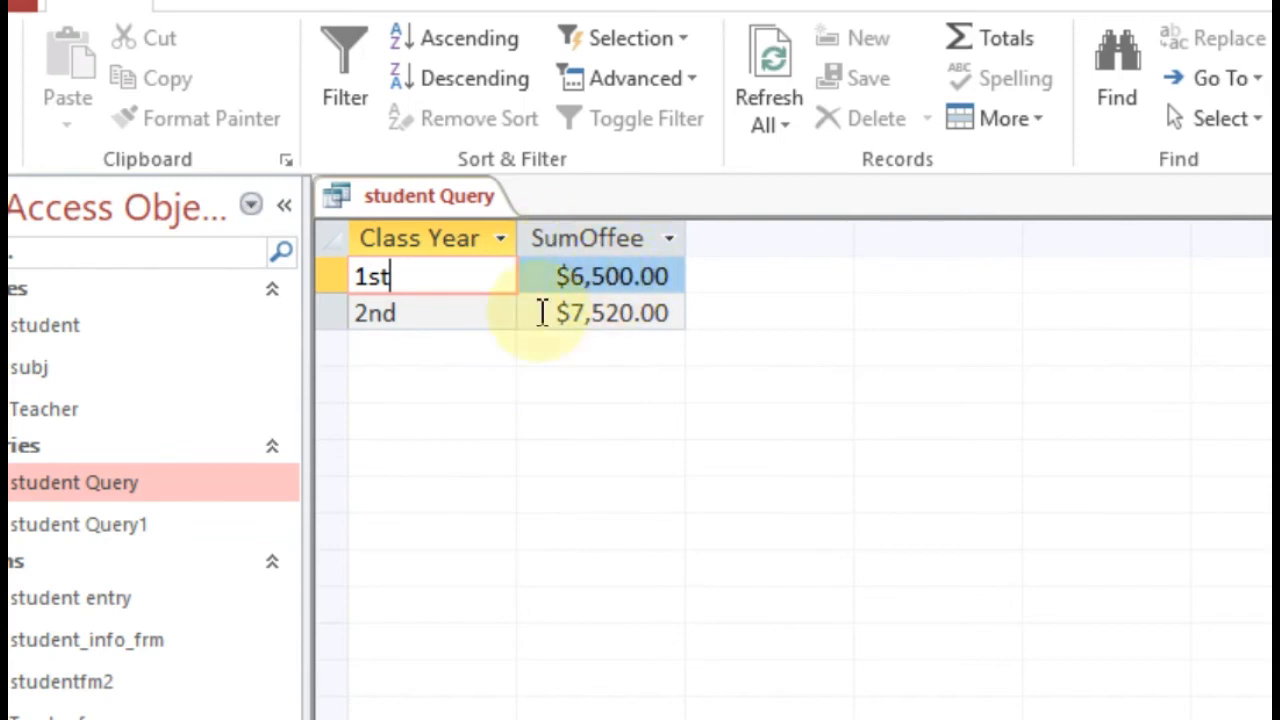
{"action": "left_click", "coordinate": [421, 322]}
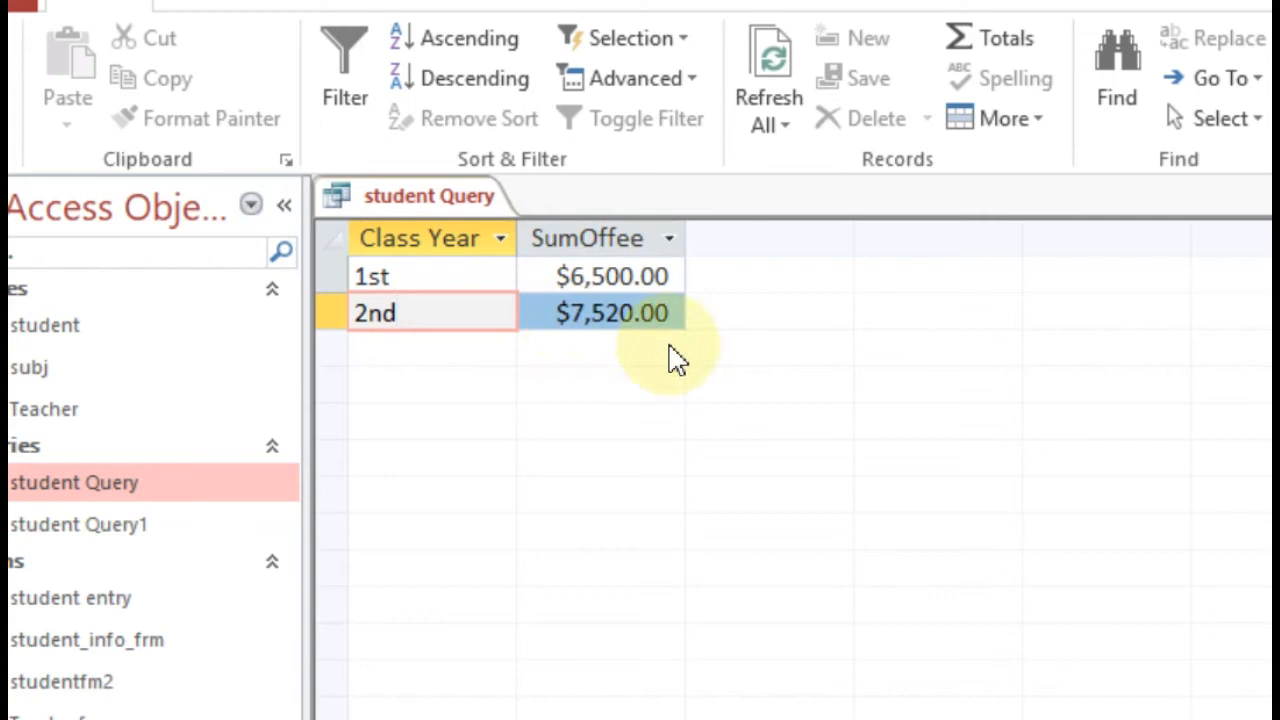
- Switch to Design View, hide the Total row in the design grid, and run the query without grouping
{"action": "right_click", "coordinate": [456, 199]}
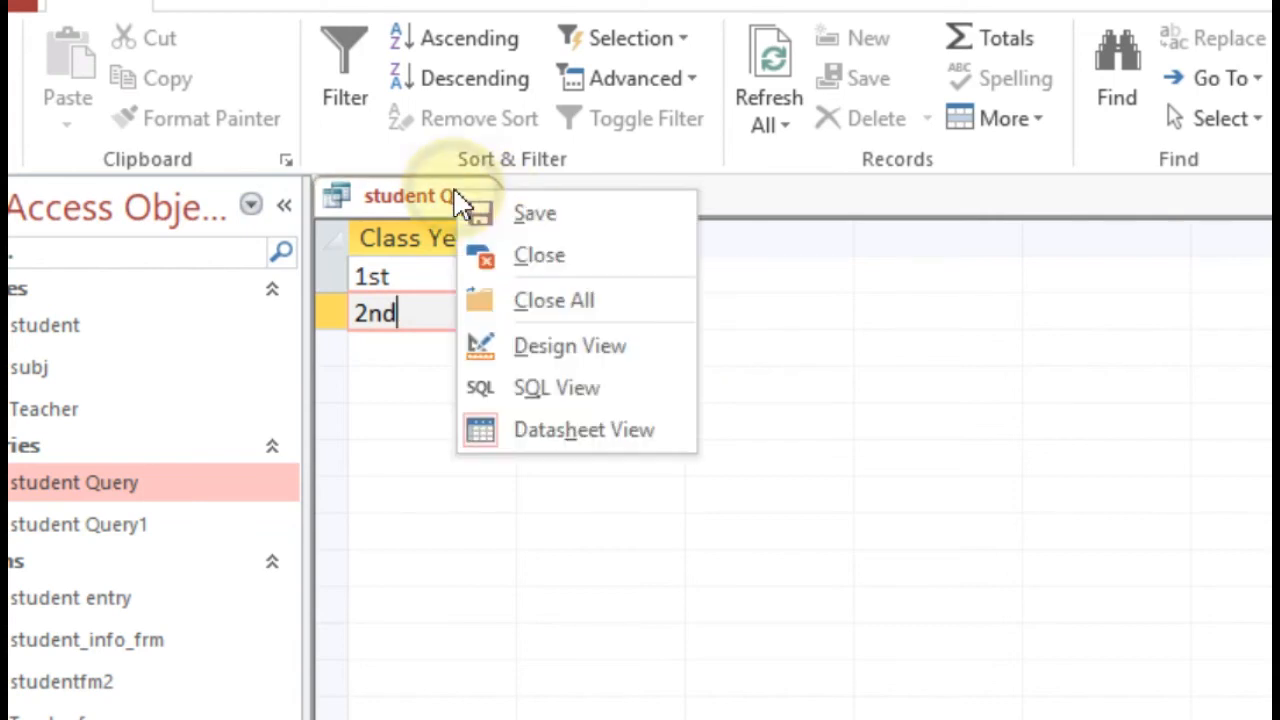
{"action": "left_click", "coordinate": [565, 360]}
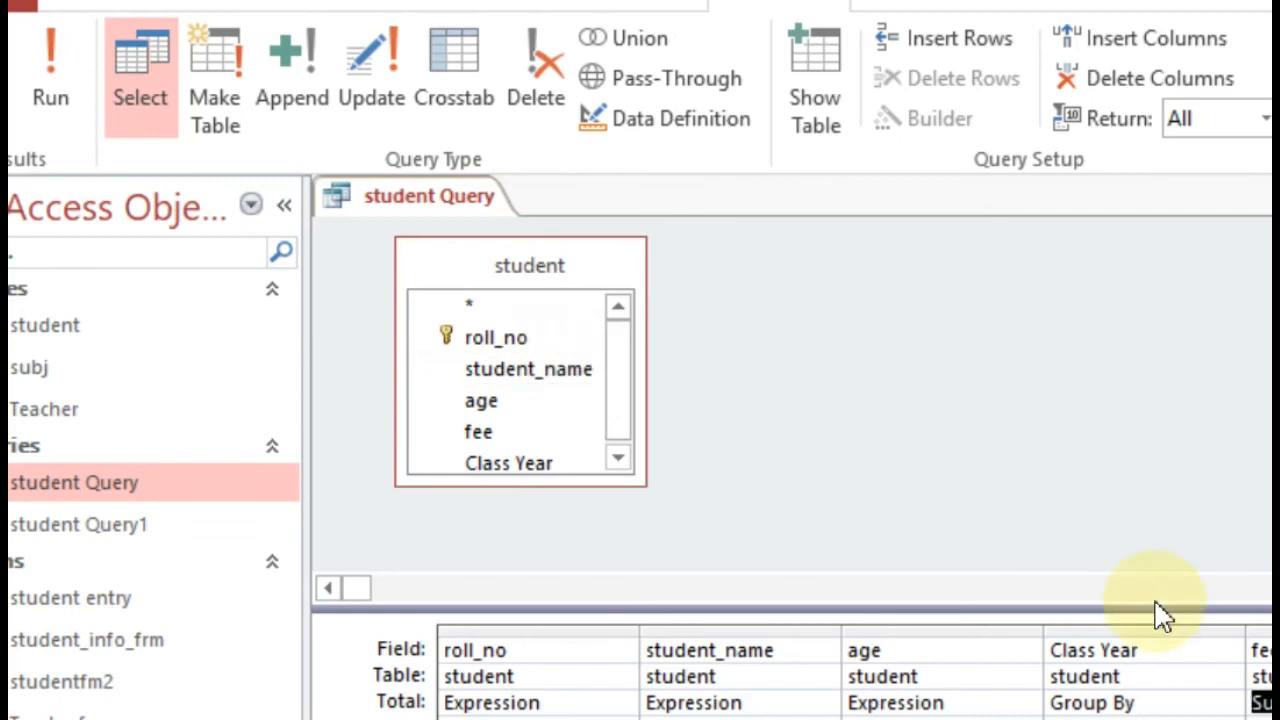
{"action": "left_click", "coordinate": [1264, 703]}
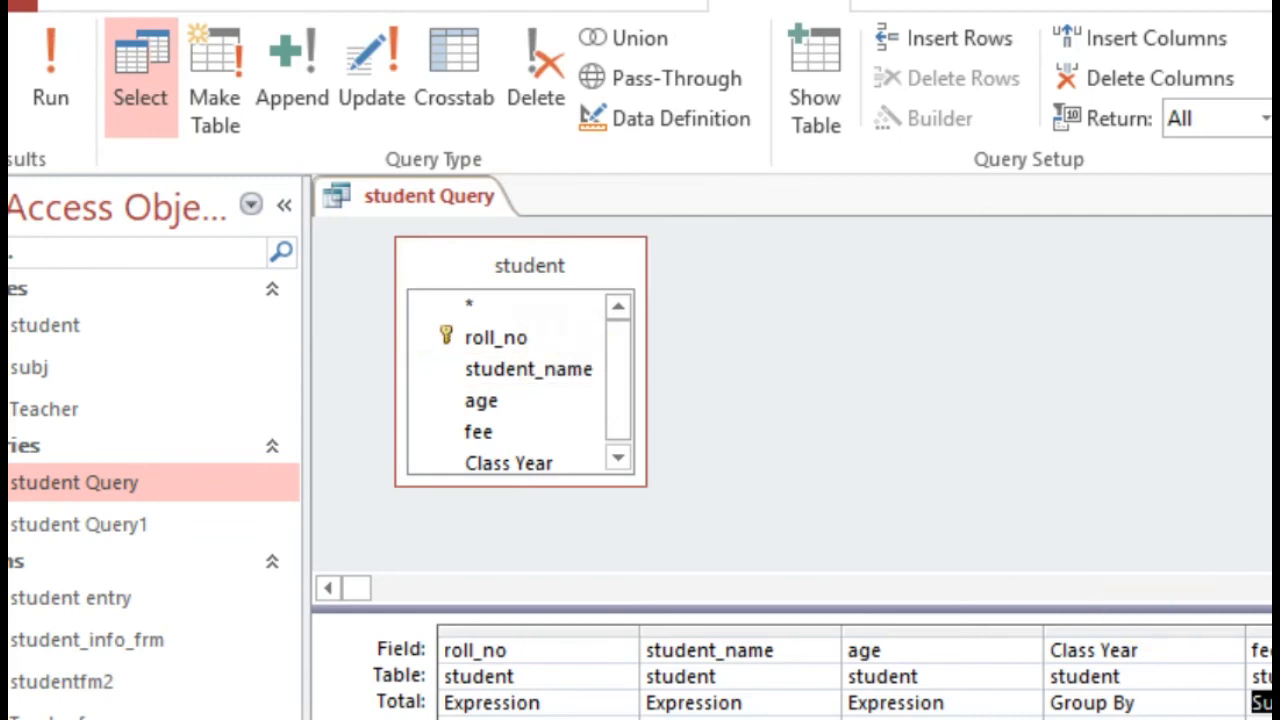
{"action": "left_click", "coordinate": [1279, 66]}
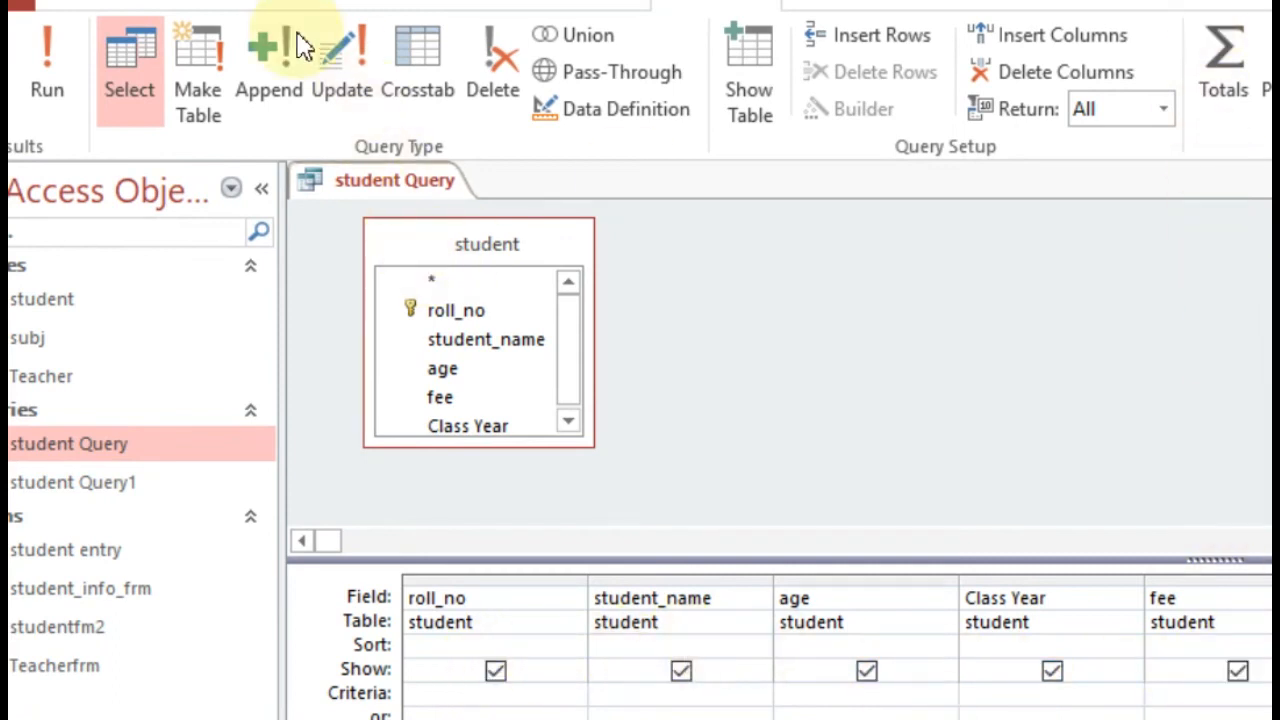
{"action": "left_click", "coordinate": [50, 72]}
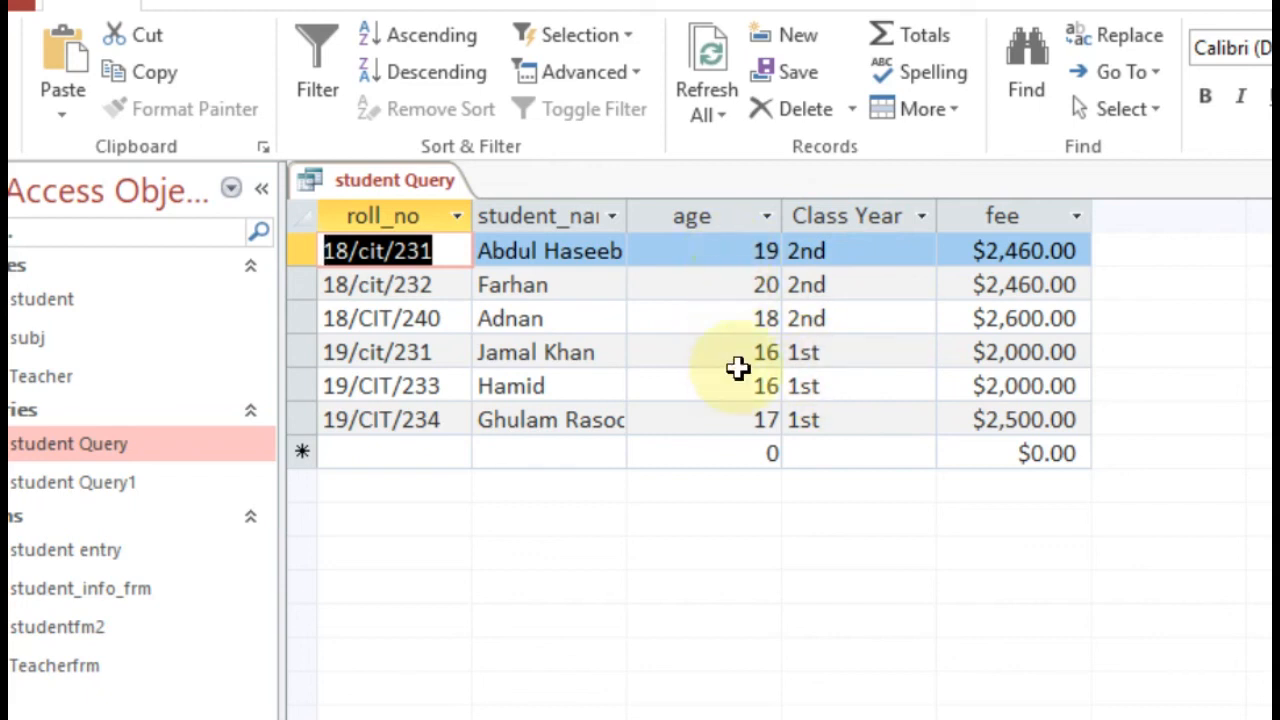
- Examine the age values of the individual student records in the query results
{"action": "left_click", "coordinate": [738, 251]}
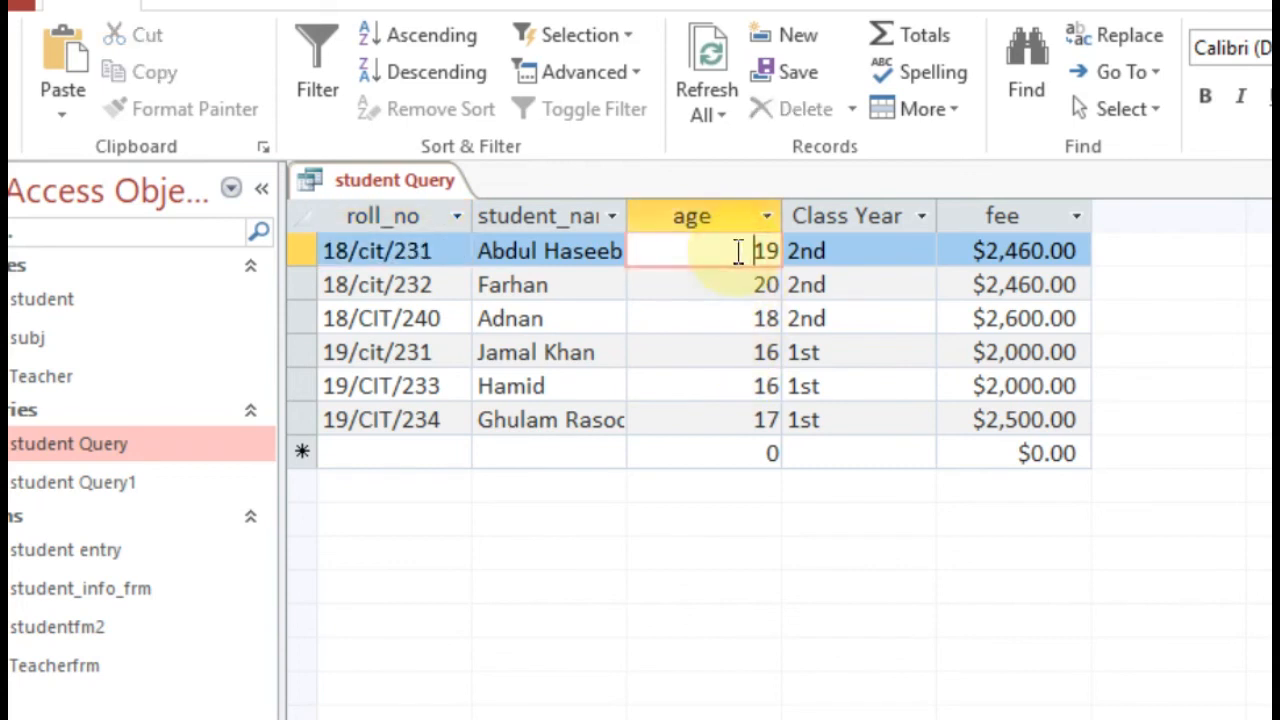
{"action": "left_click", "coordinate": [728, 287]}
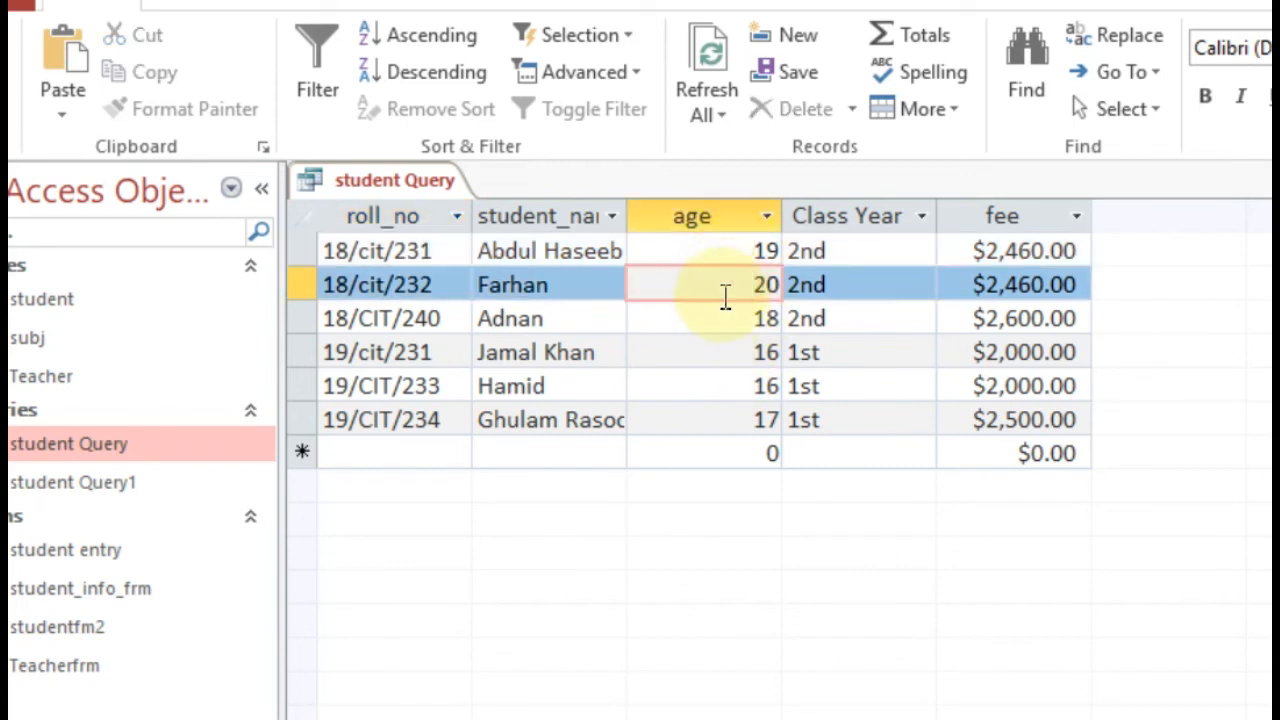
{"action": "left_click", "coordinate": [724, 318]}
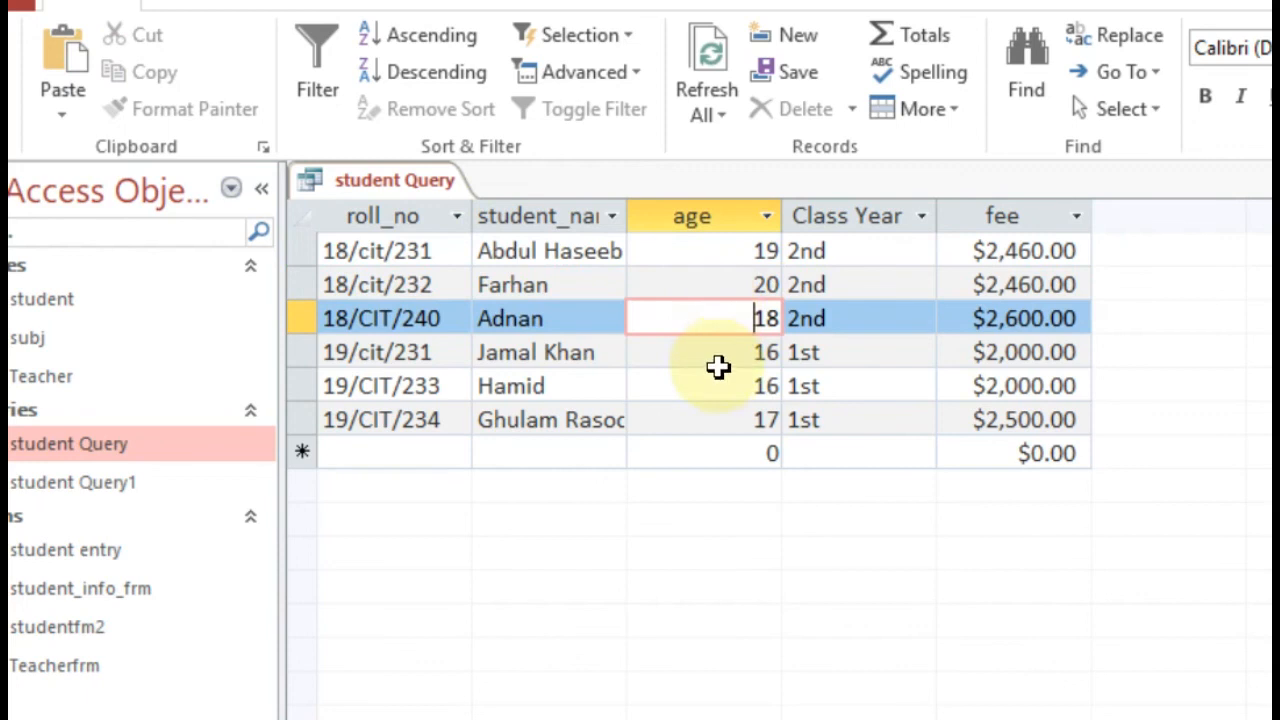
{"action": "left_click", "coordinate": [718, 358]}
{"action": "left_click", "coordinate": [711, 397]}
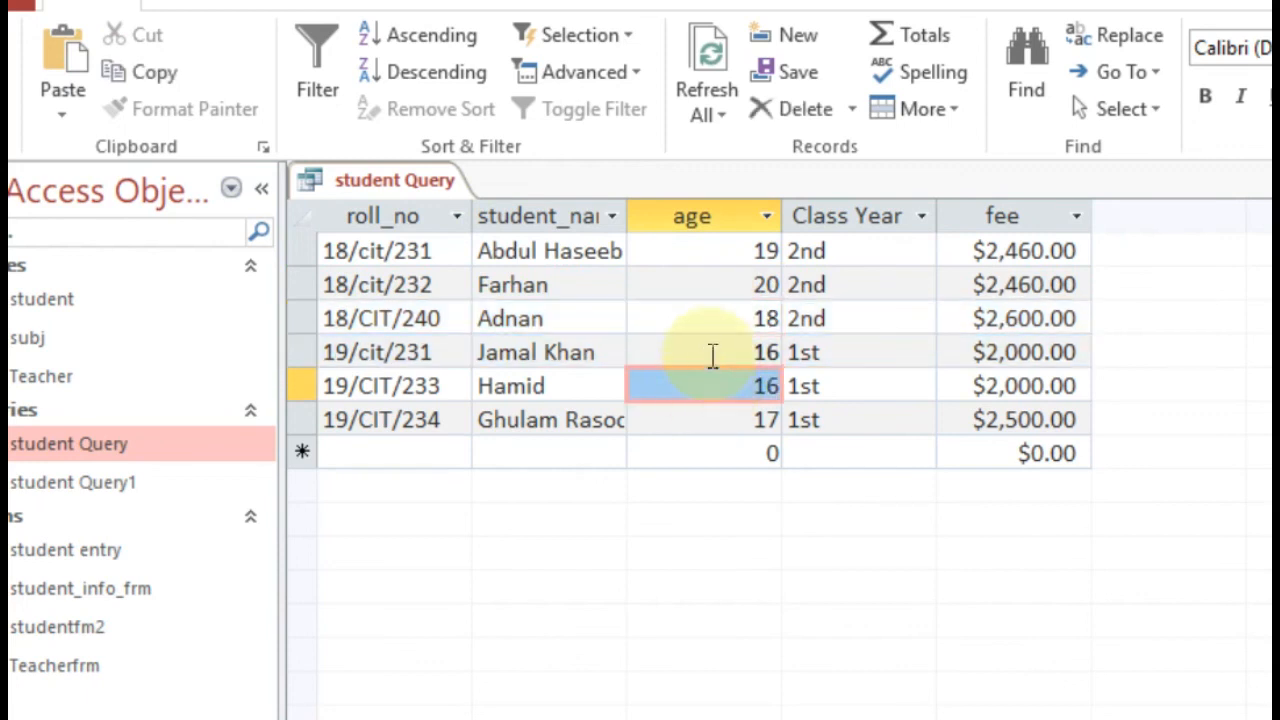
{"action": "left_click", "coordinate": [706, 354]}
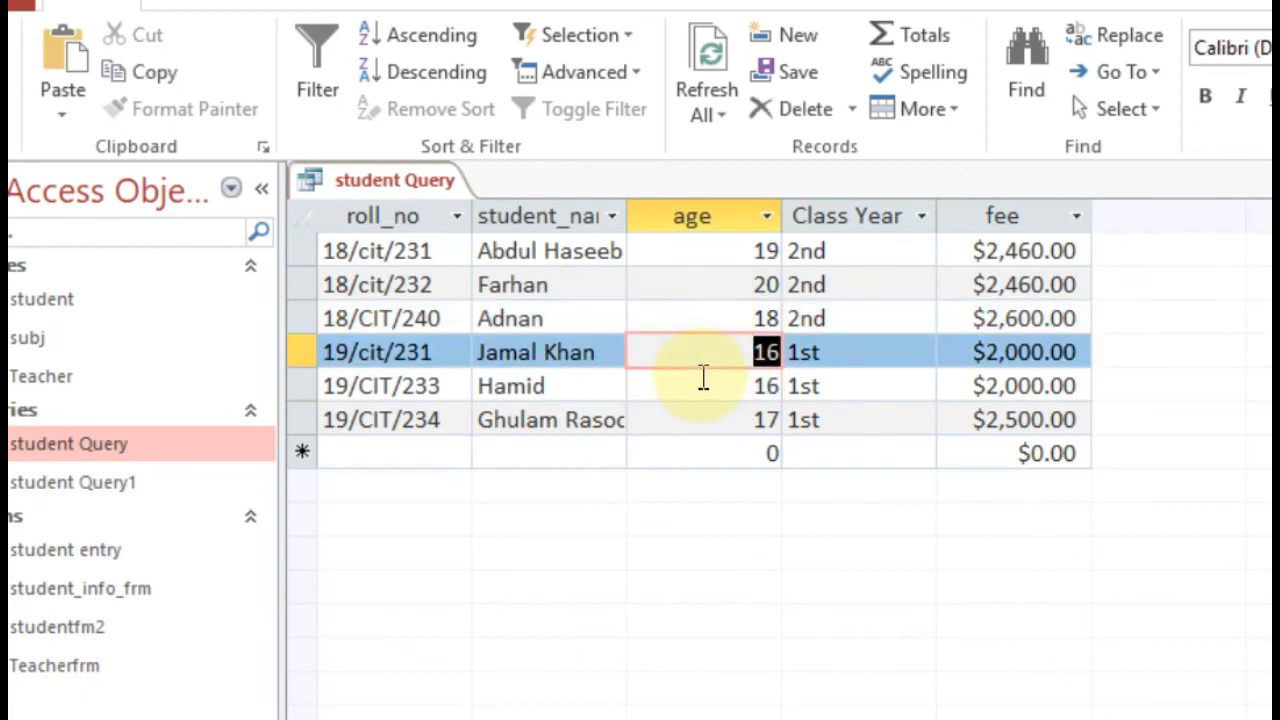
{"action": "left_click", "coordinate": [713, 421]}
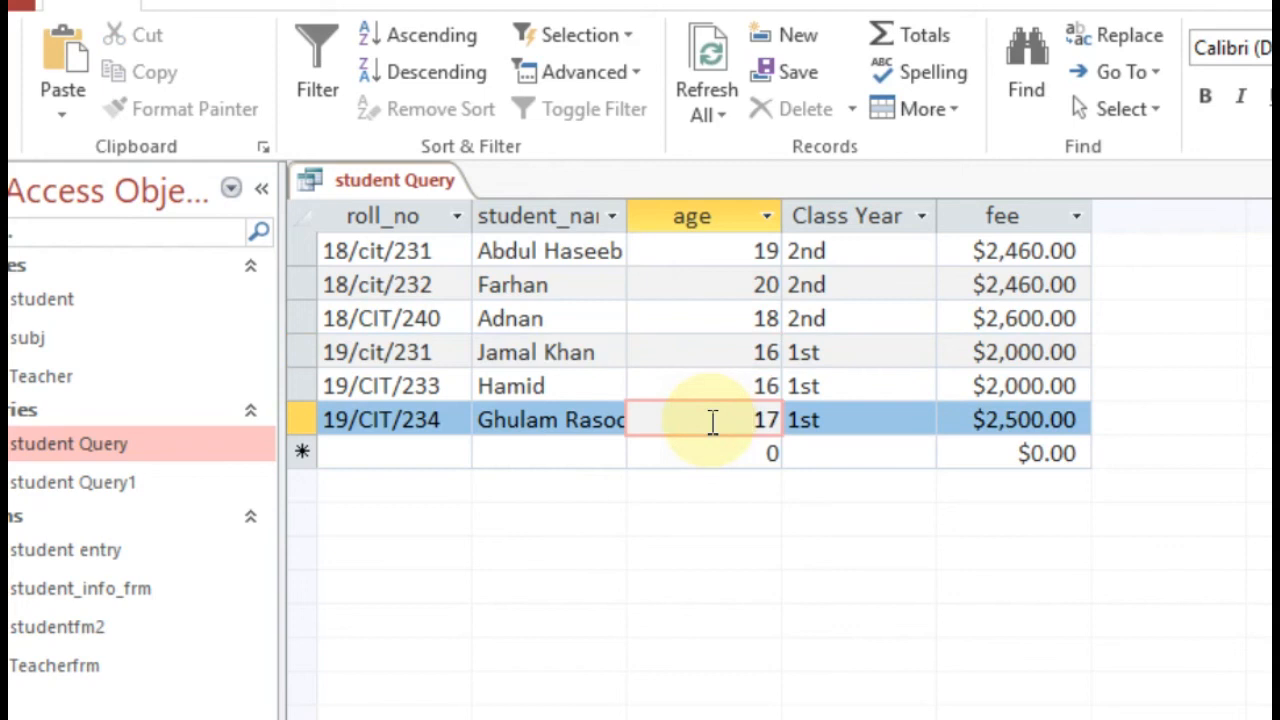
{"action": "left_click", "coordinate": [710, 350]}
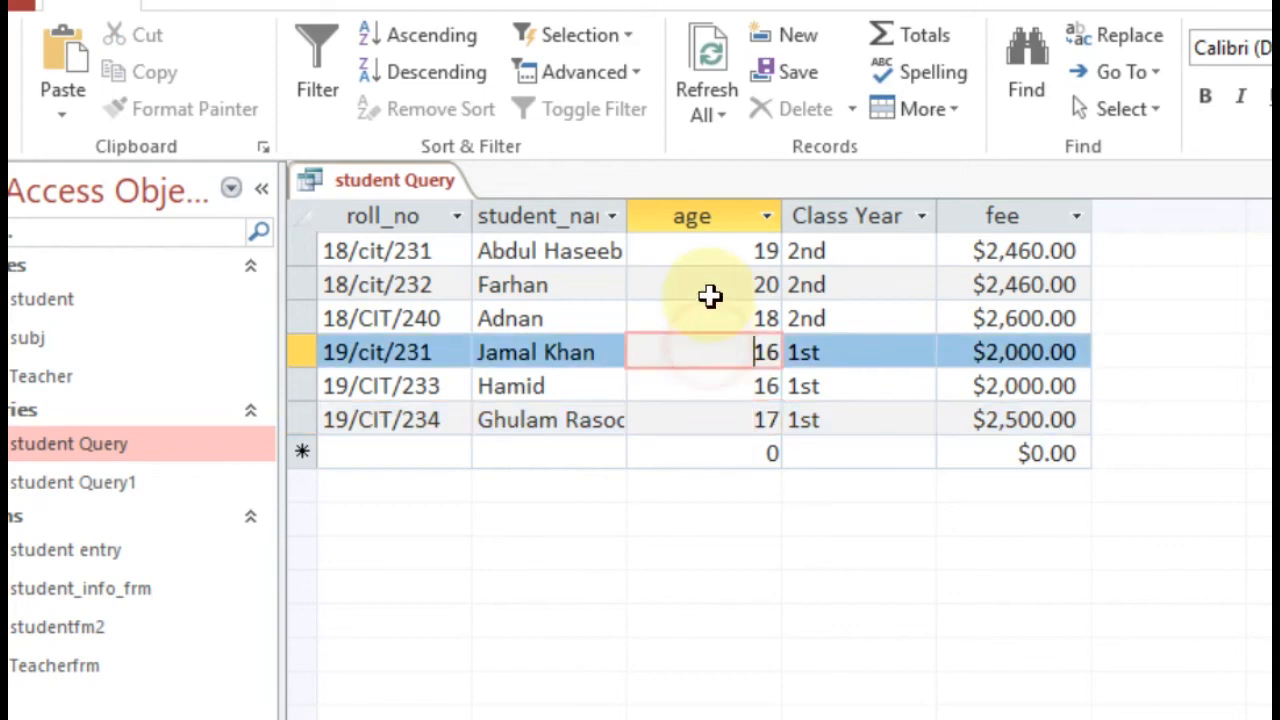
{"action": "left_click", "coordinate": [706, 311]}
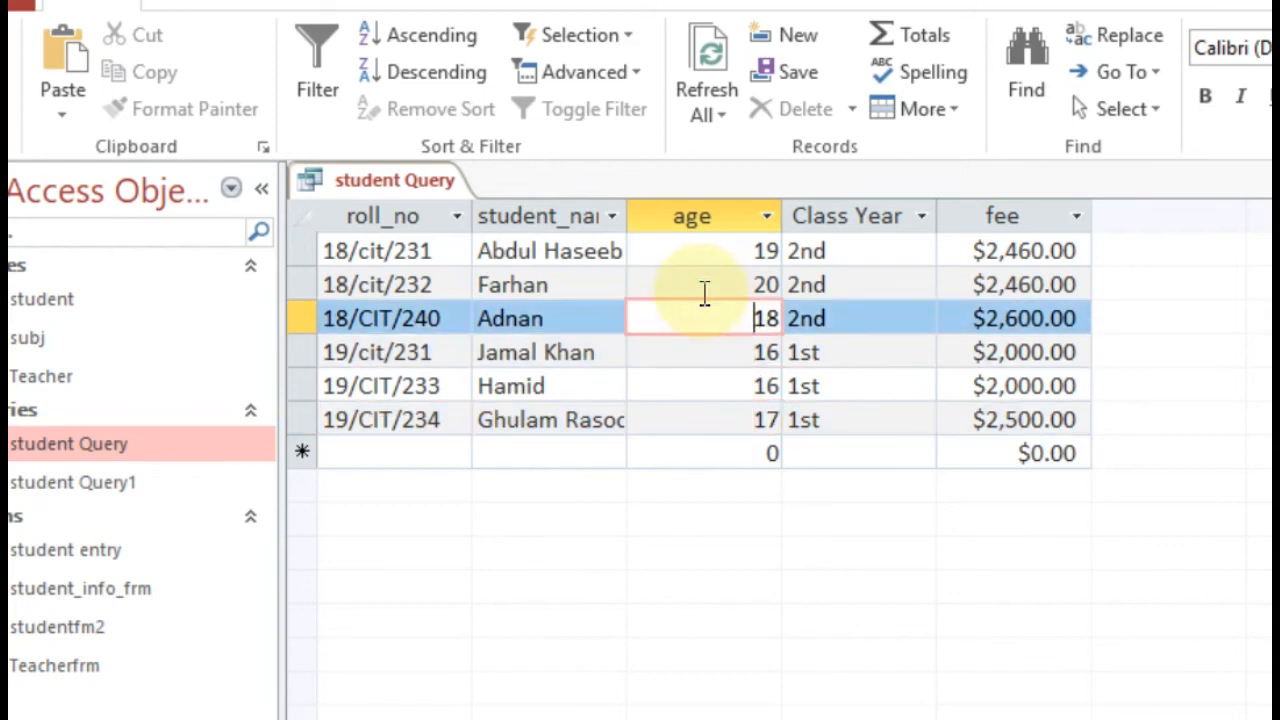
{"action": "left_click", "coordinate": [701, 287]}
{"action": "left_click", "coordinate": [679, 244]}
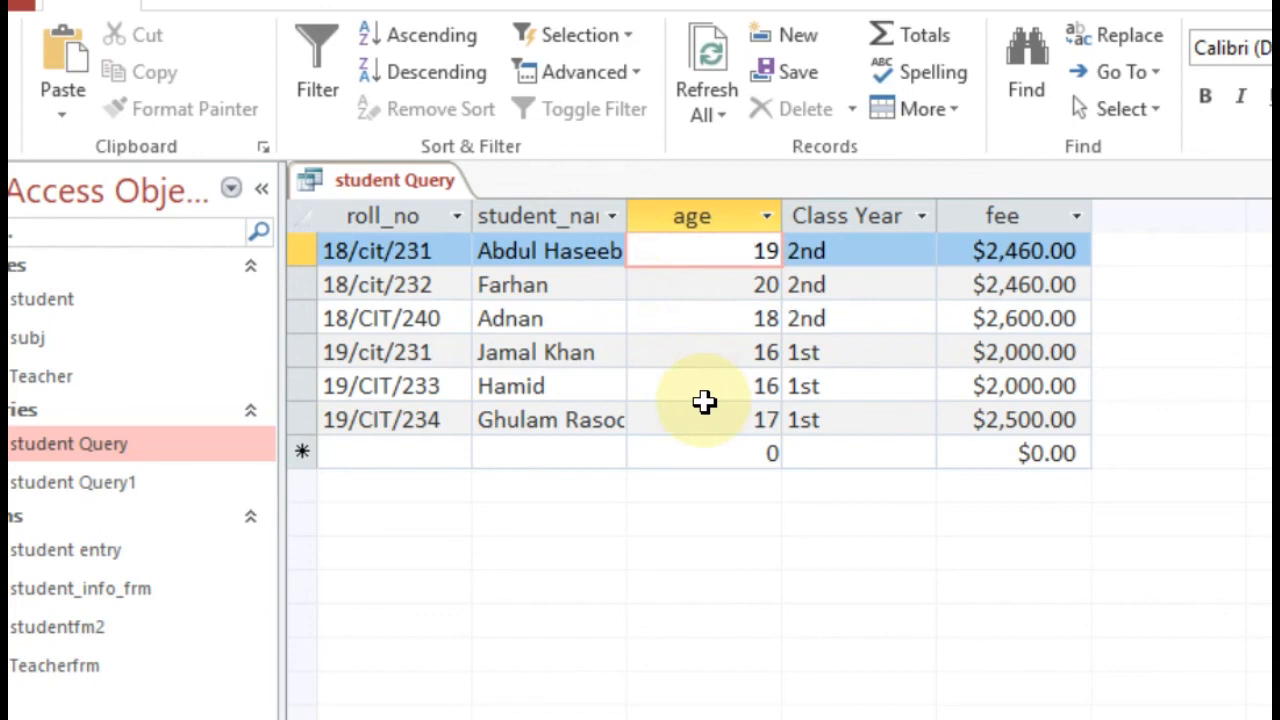
- Compare the Class Year values of the 1st and 2nd year student records
{"action": "left_click", "coordinate": [862, 247]}
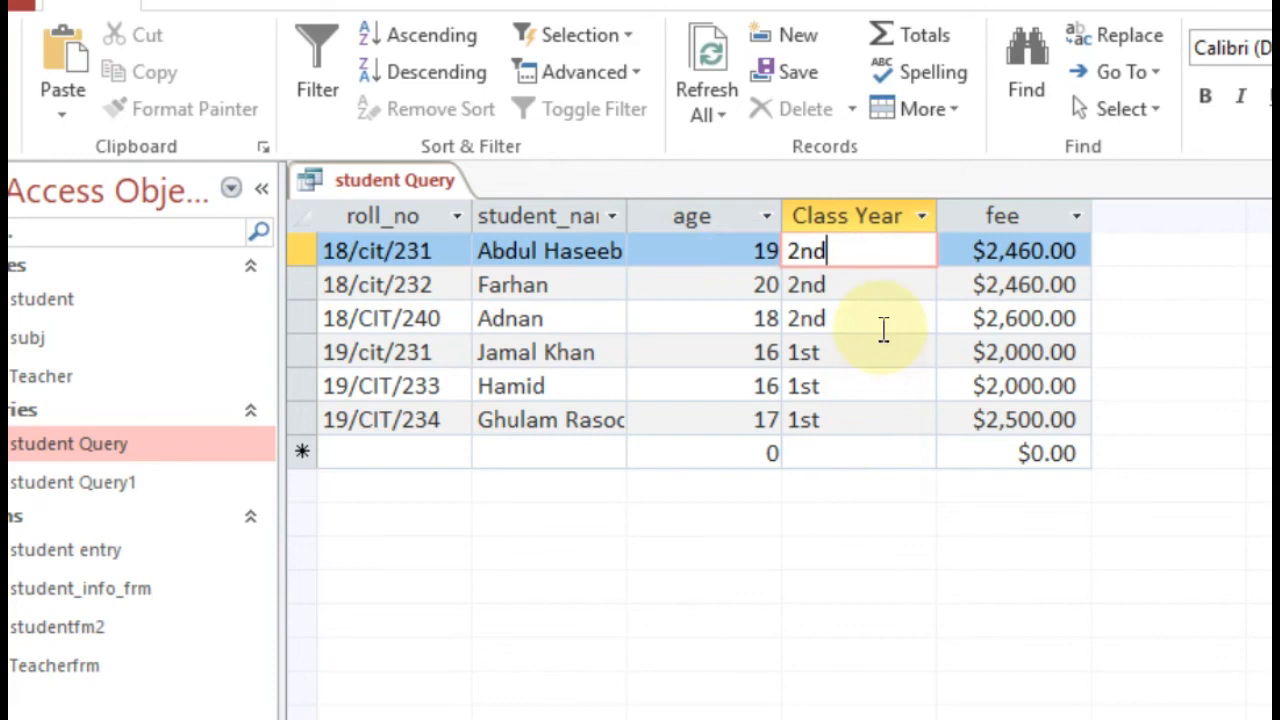
{"action": "left_click", "coordinate": [871, 376]}
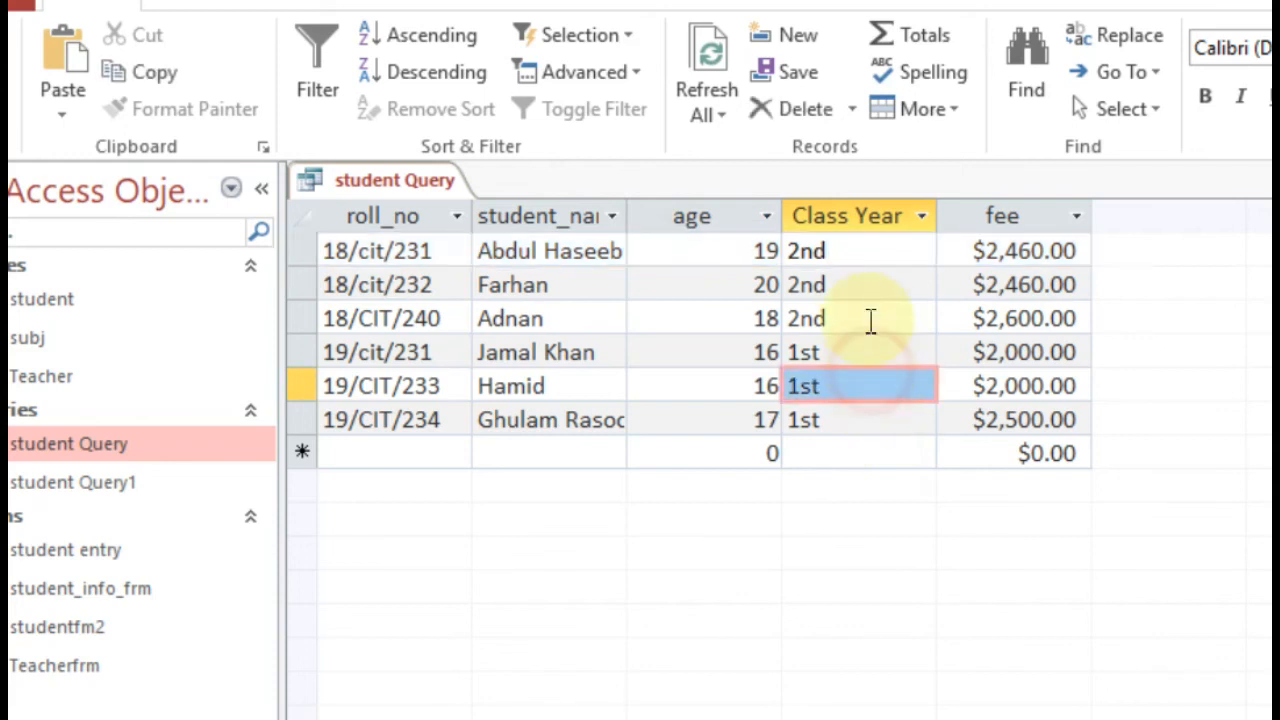
{"action": "left_click", "coordinate": [870, 313]}
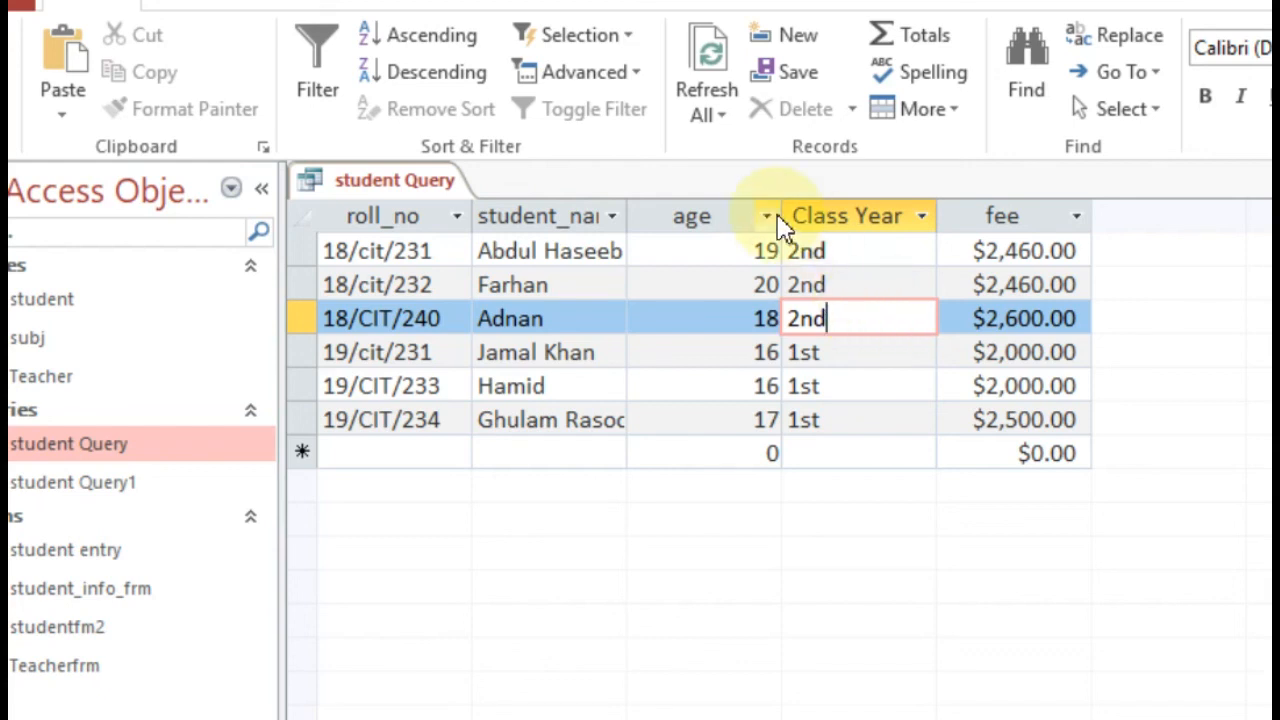
- Switch the query back to Design View and show the Total row in the design grid again
{"action": "right_click", "coordinate": [422, 173]}
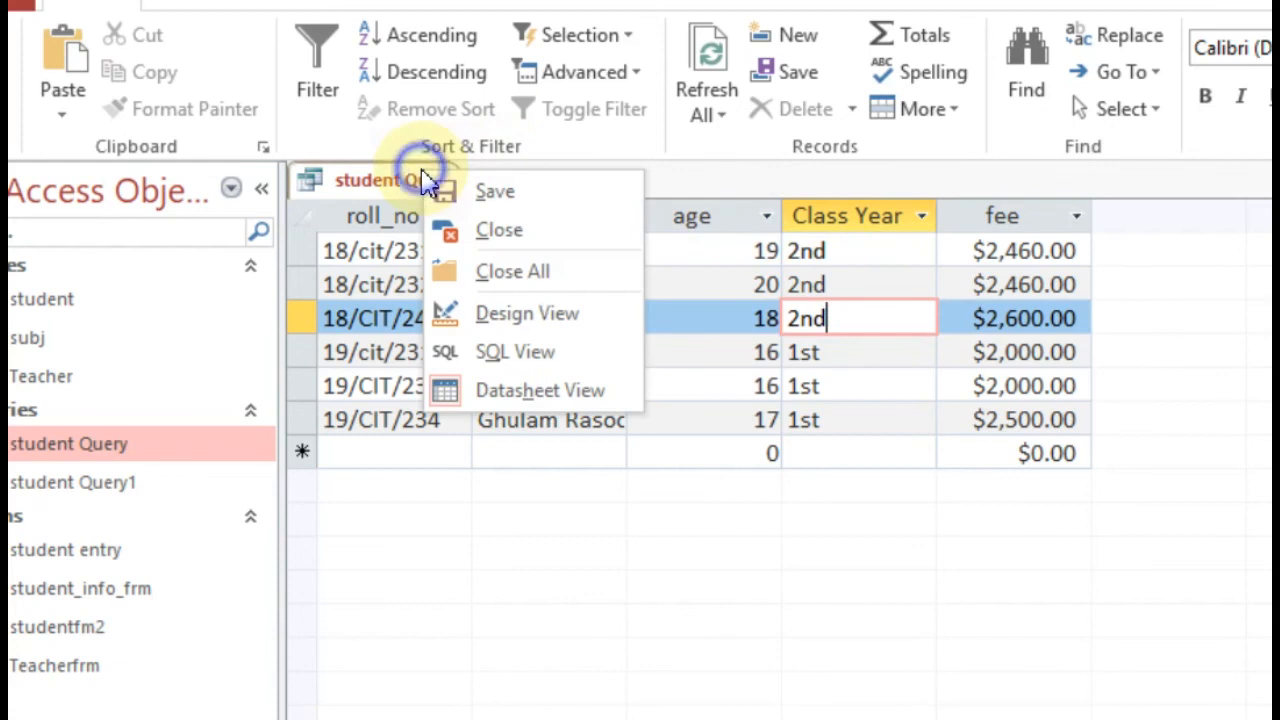
{"action": "left_click", "coordinate": [557, 315]}
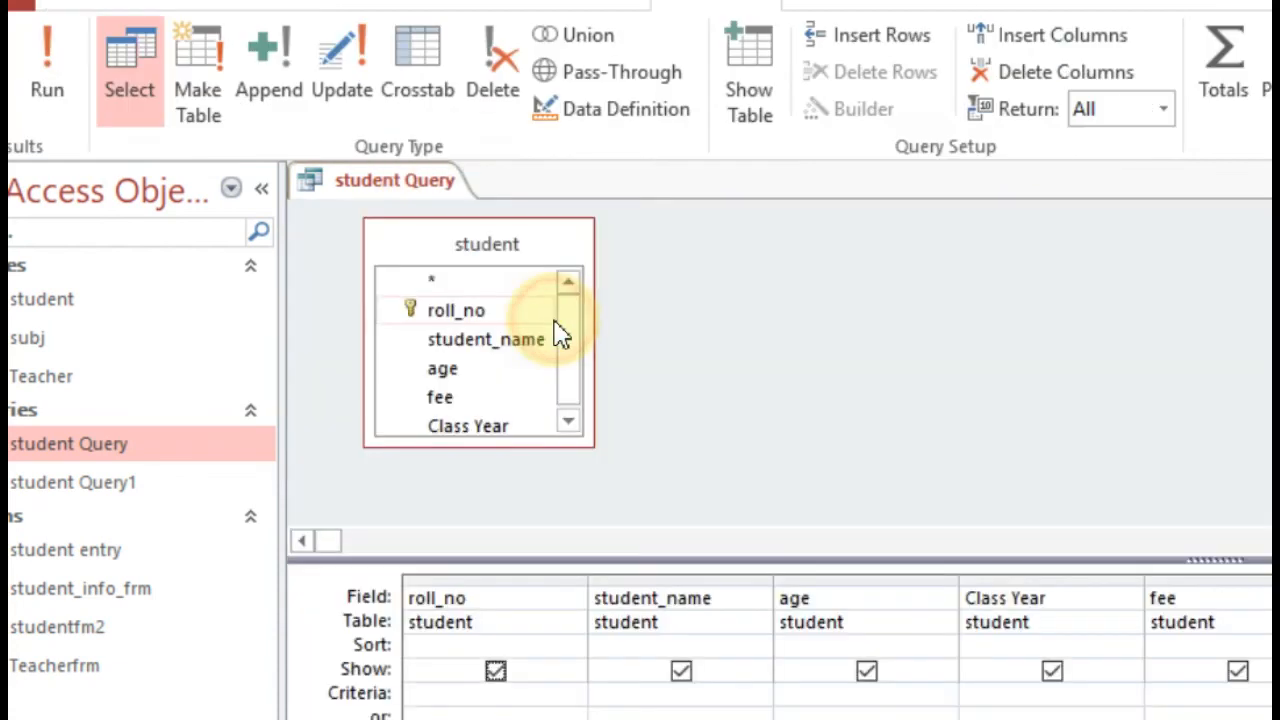
{"action": "left_click", "coordinate": [1195, 645]}
{"action": "left_click", "coordinate": [1224, 62]}
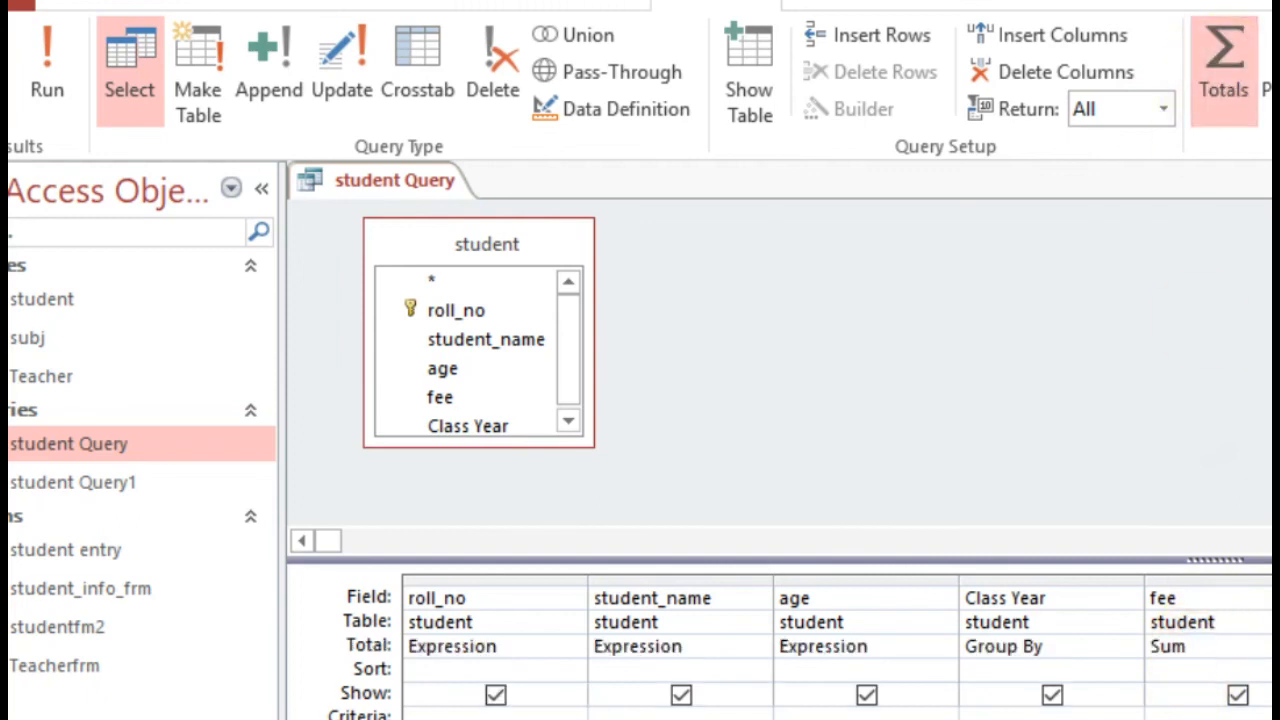
- Set the fee column's Total function to Avg and try to run the query
{"action": "left_click", "coordinate": [1228, 642]}
{"action": "left_click", "coordinate": [1271, 646]}
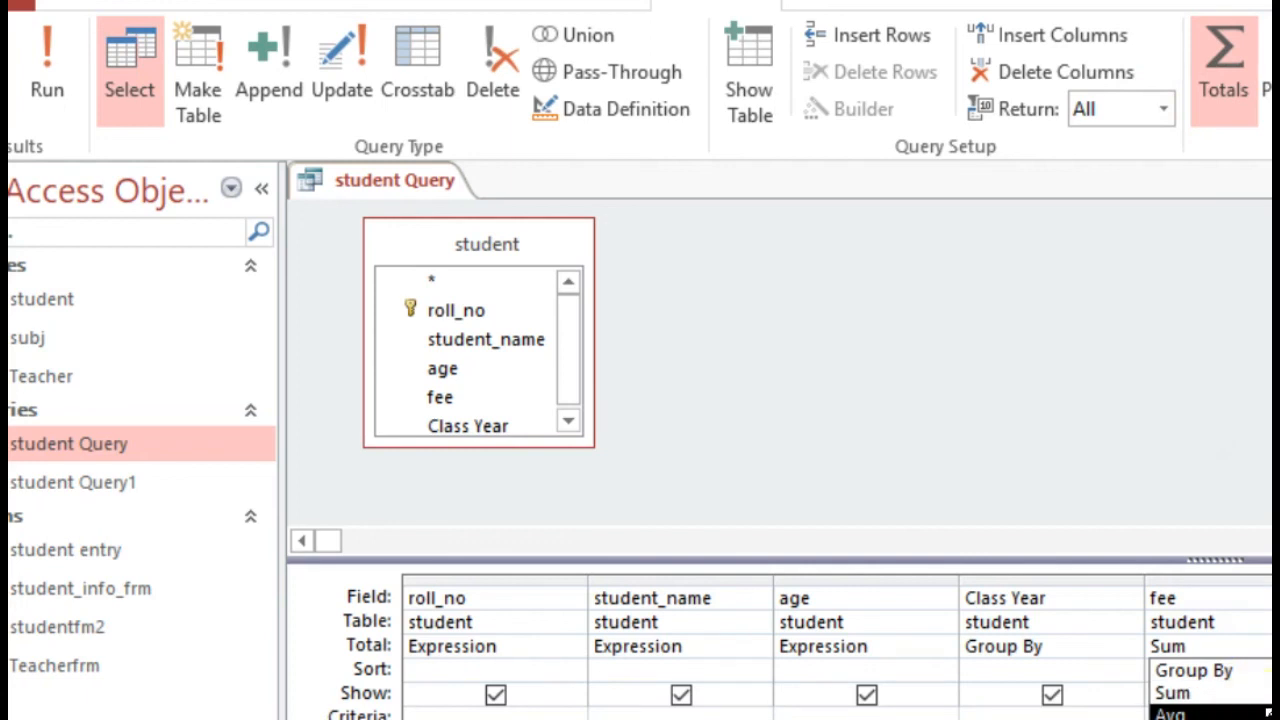
{"action": "key", "text": "Escape"}
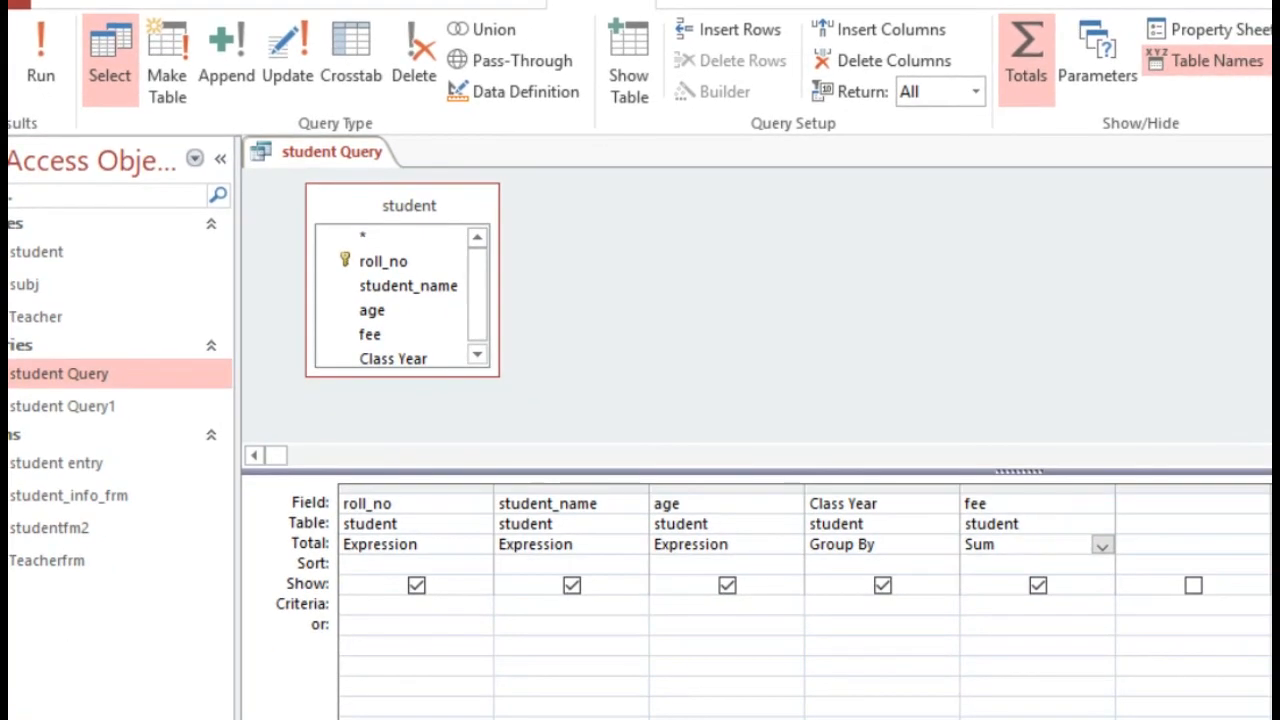
{"action": "left_click", "coordinate": [1101, 545]}
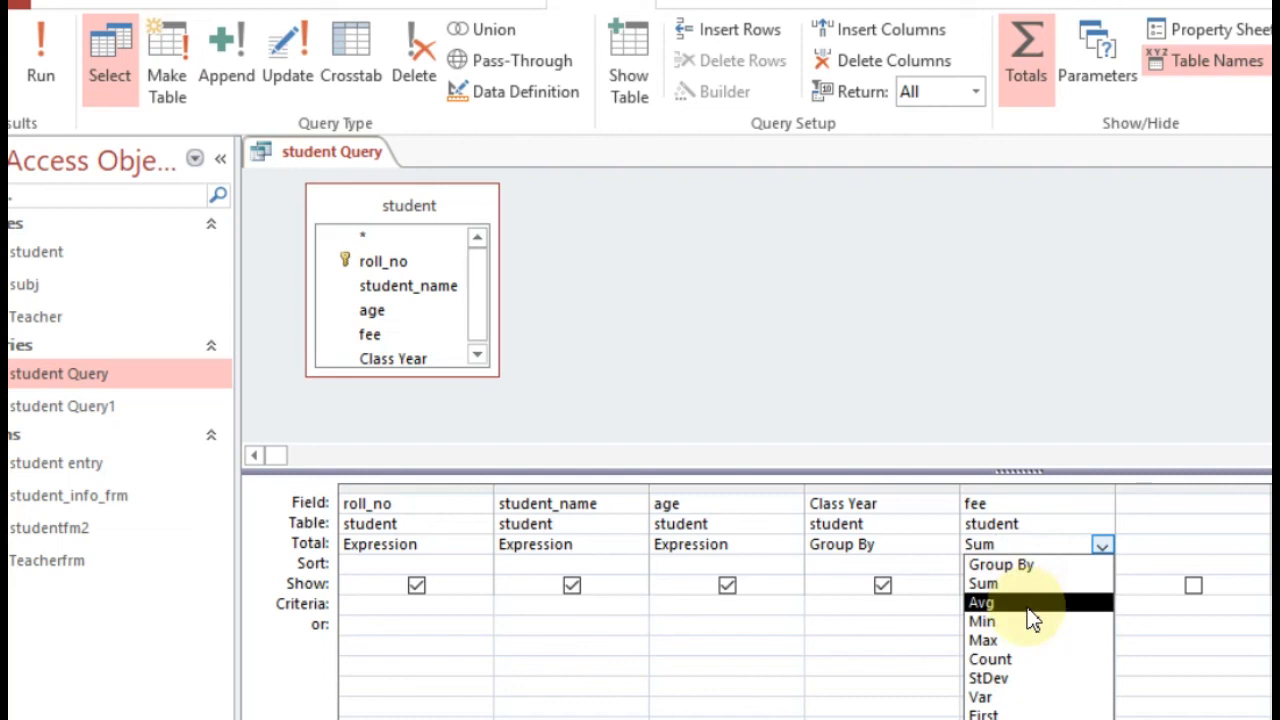
{"action": "left_click", "coordinate": [1028, 605]}
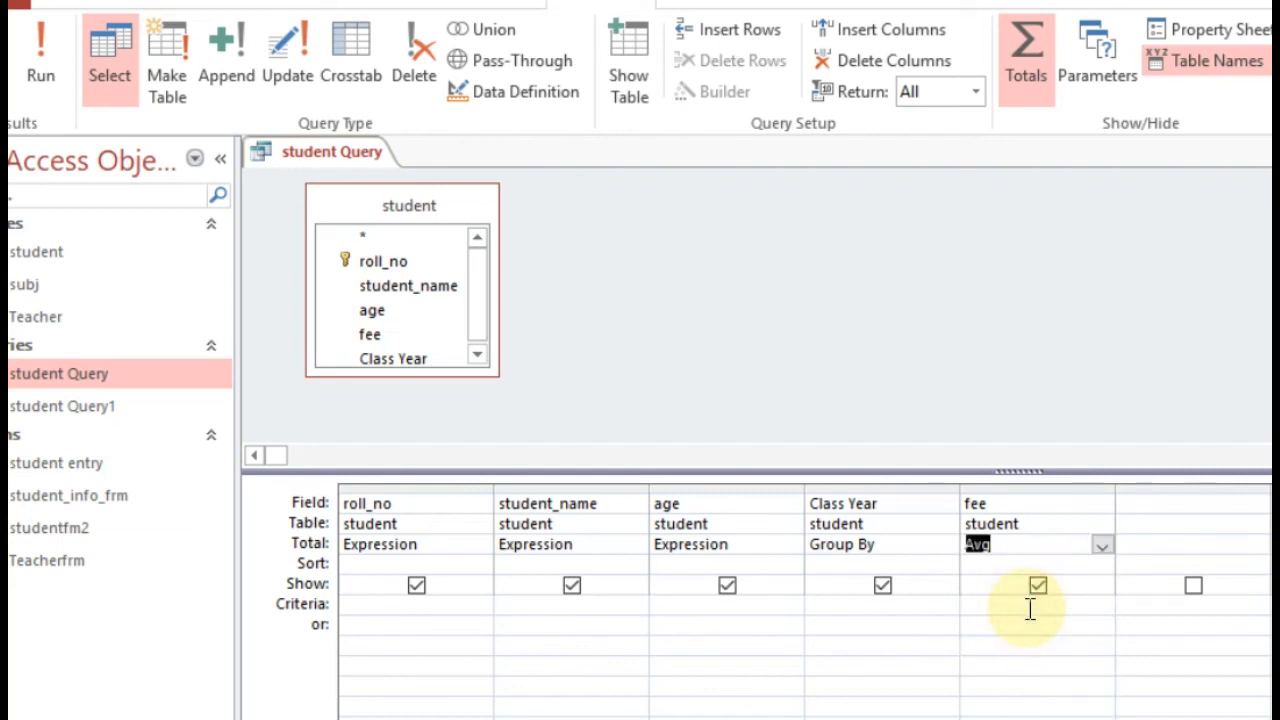
{"action": "left_click", "coordinate": [42, 60]}
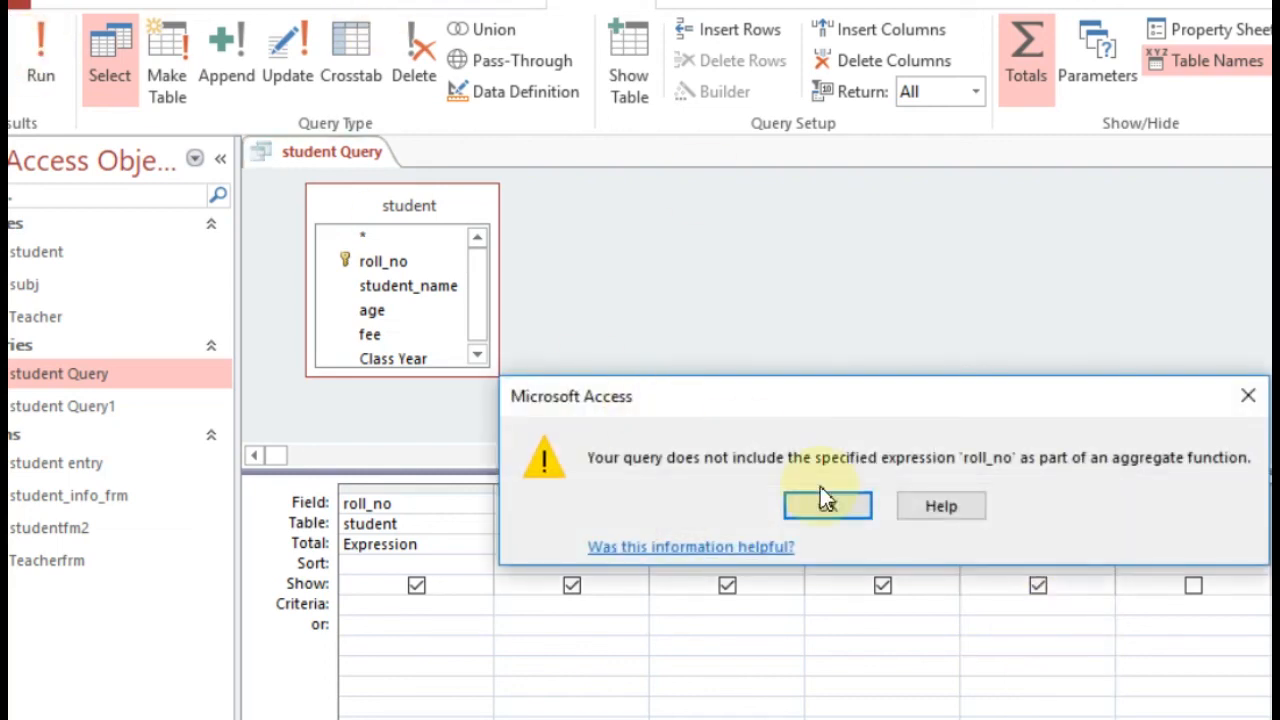
- Hide the roll_no, student_name and age columns from the query output, and run the query with the average fee per Class Year
{"action": "left_click", "coordinate": [836, 504]}
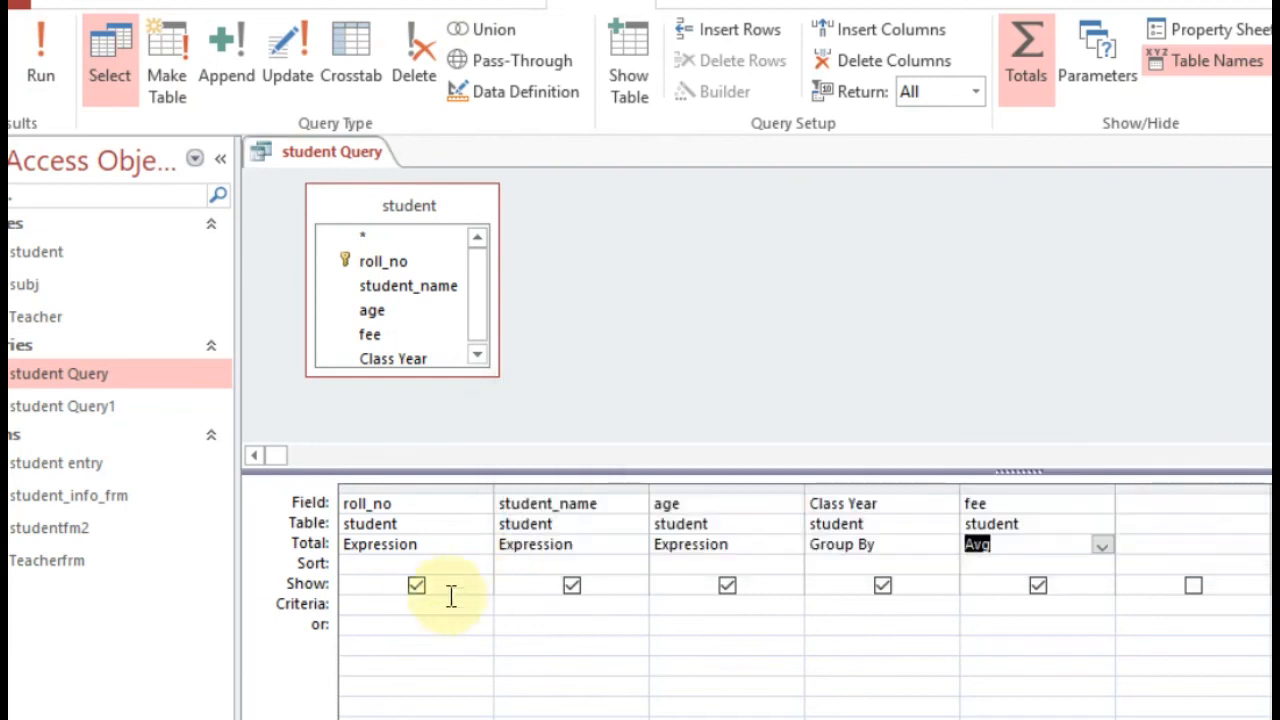
{"action": "left_click", "coordinate": [418, 586]}
{"action": "left_click", "coordinate": [571, 585]}
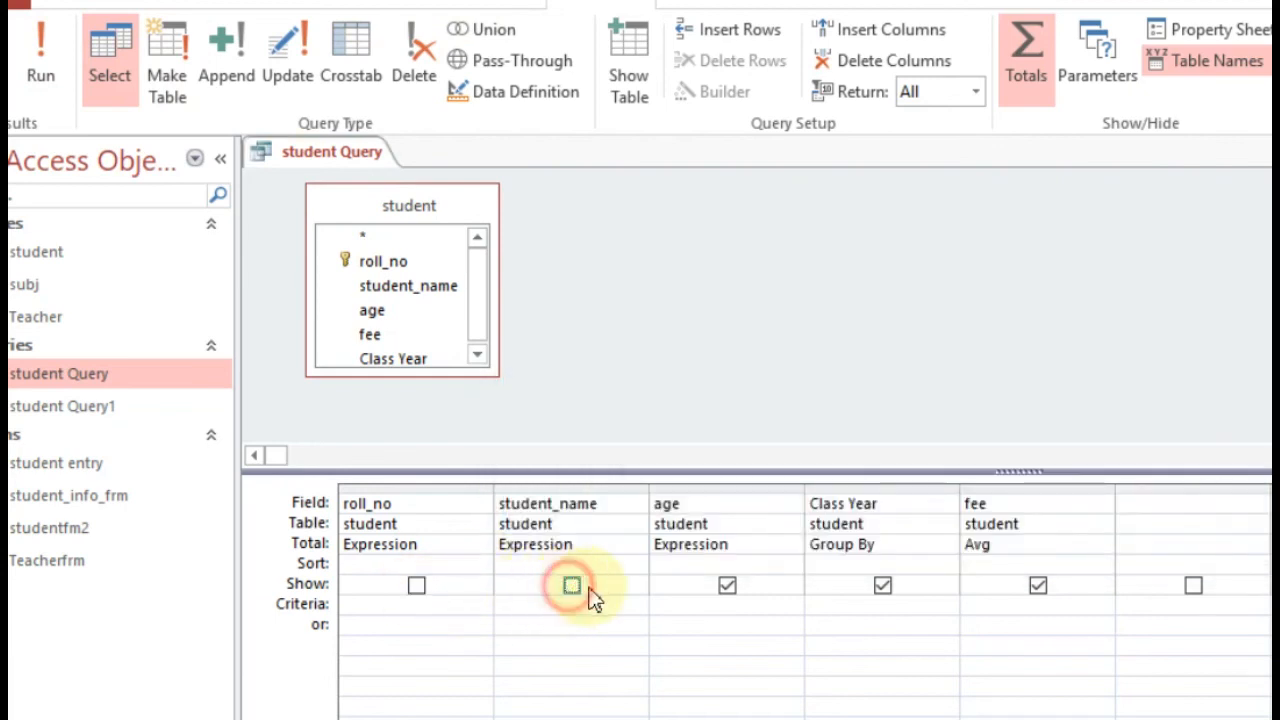
{"action": "left_click", "coordinate": [727, 588]}
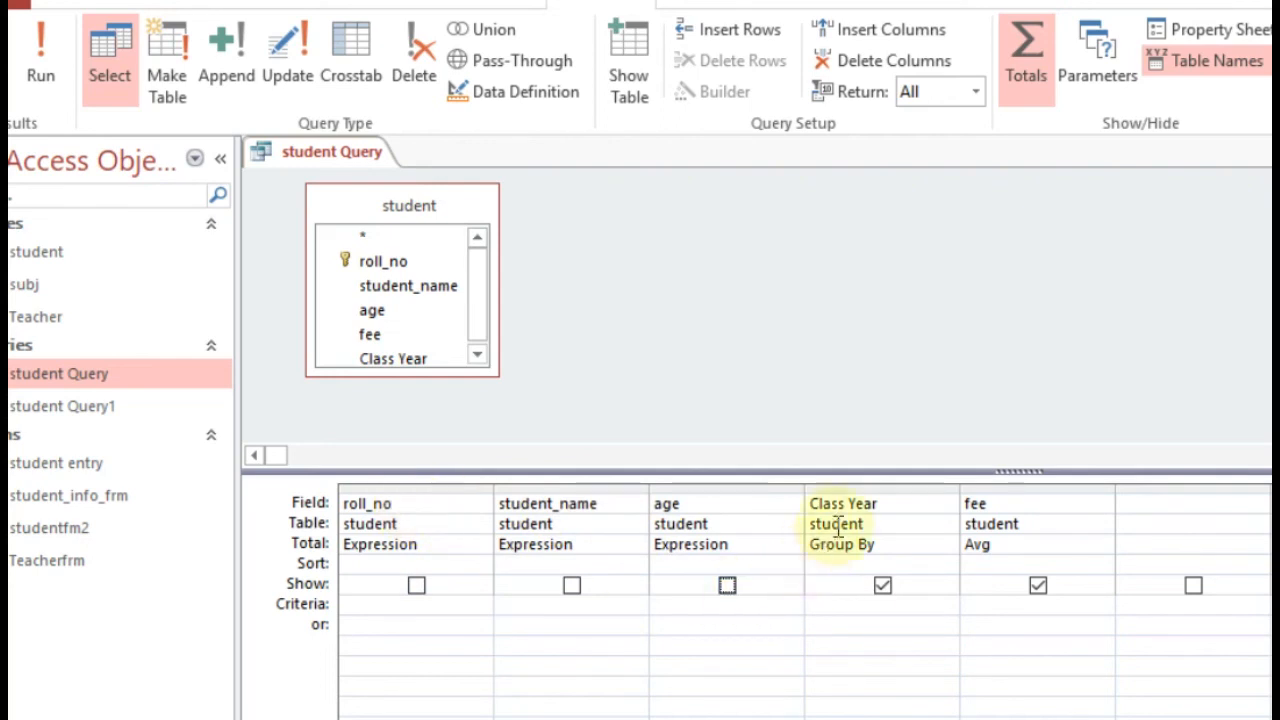
{"action": "left_click", "coordinate": [24, 55]}
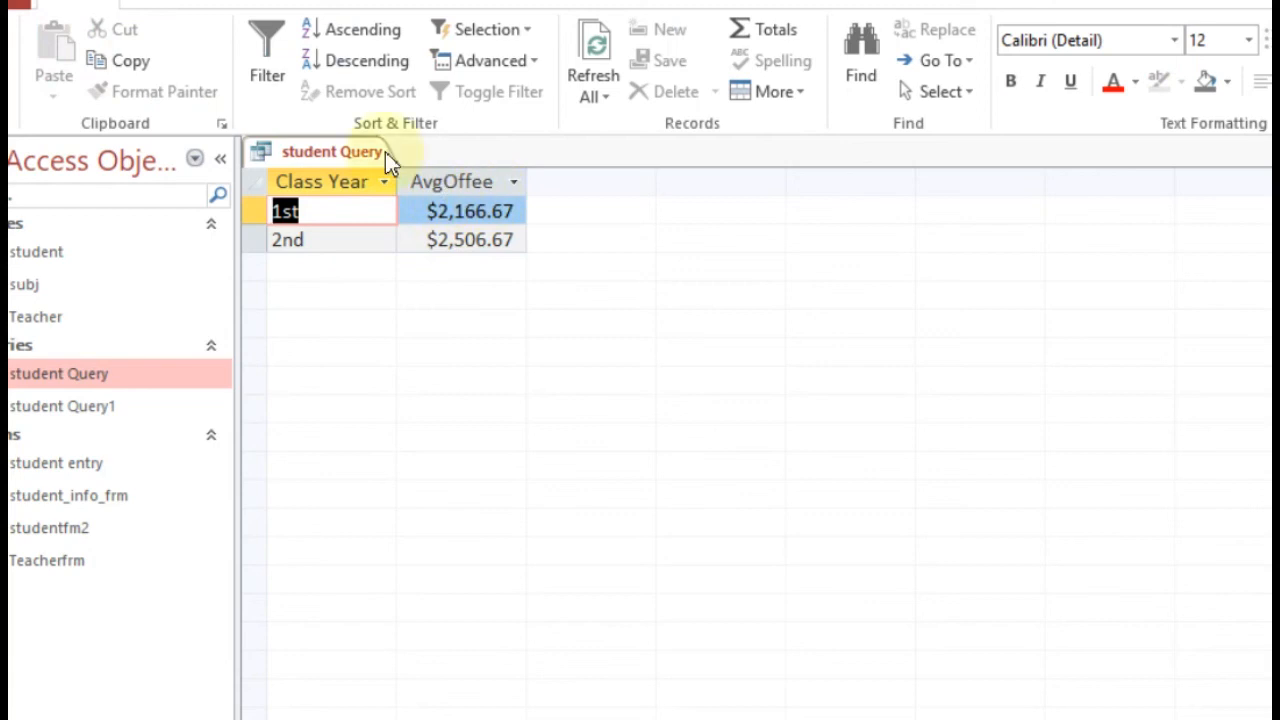
- Return the query to Design View, set the fee column's Total function to Min, and run it to view each class year's lowest fee
{"action": "right_click", "coordinate": [322, 156]}
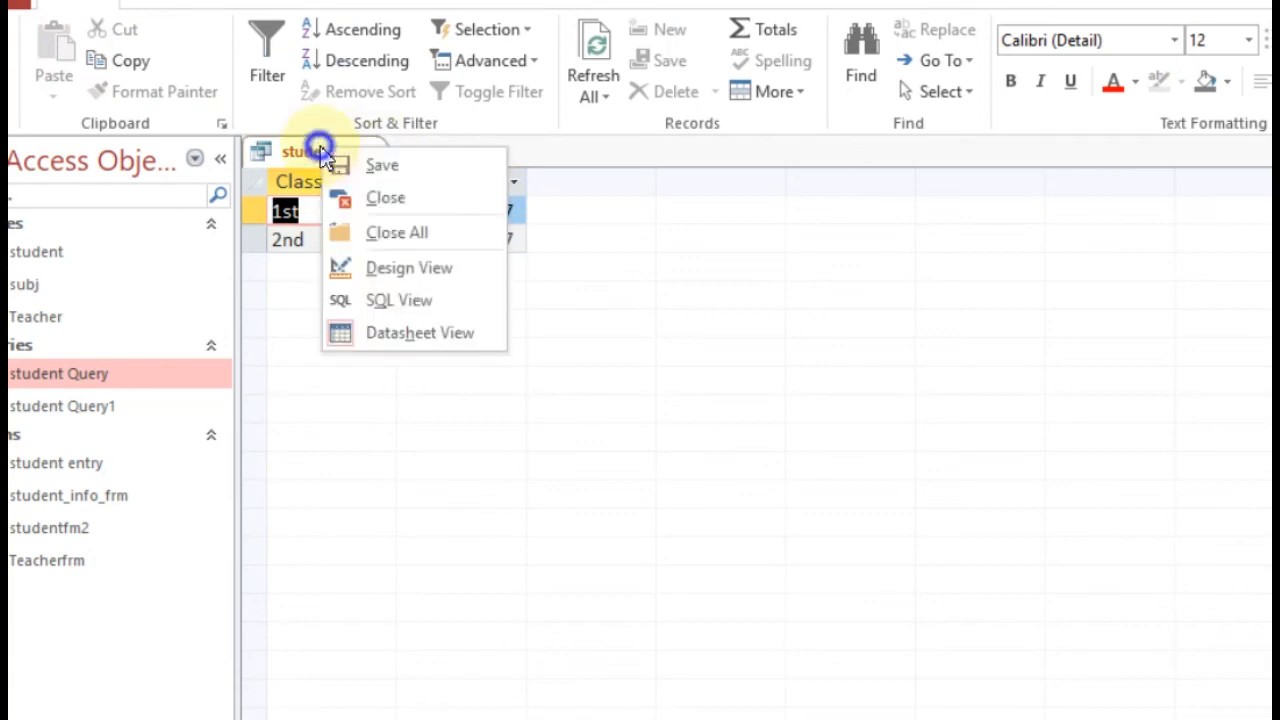
{"action": "left_click", "coordinate": [396, 262]}
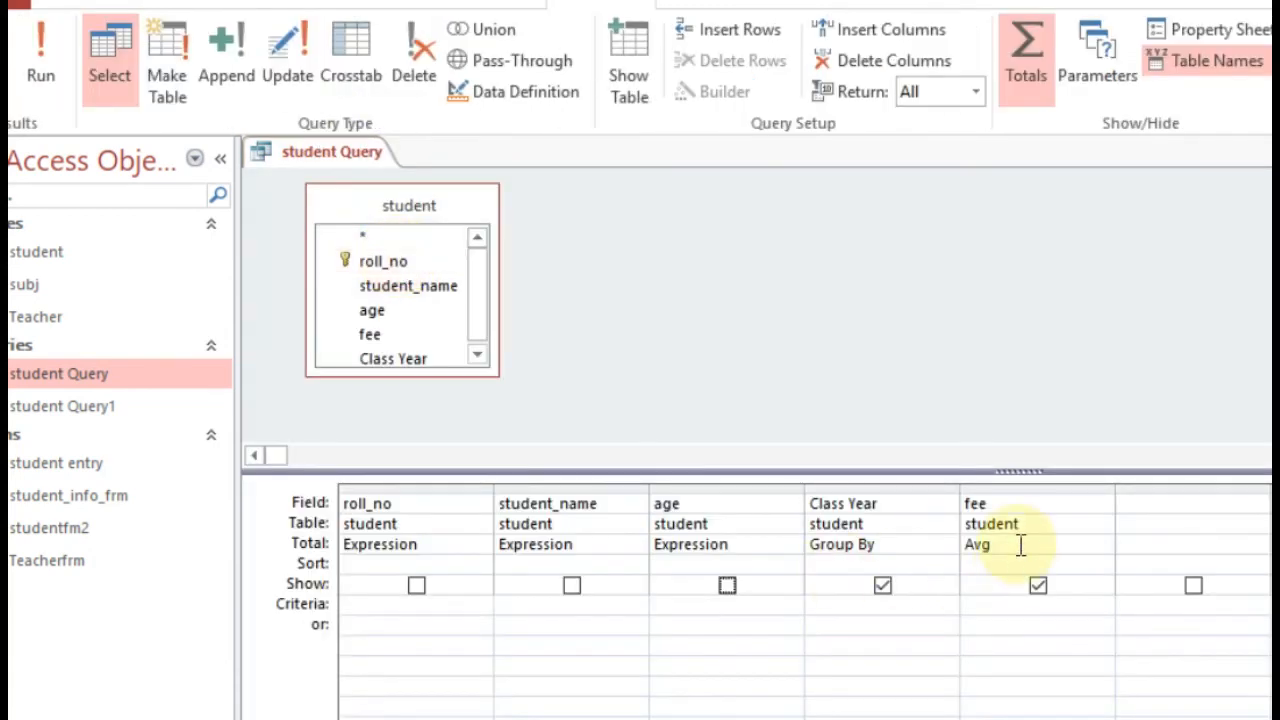
{"action": "left_click", "coordinate": [1015, 545]}
{"action": "left_click", "coordinate": [1100, 545]}
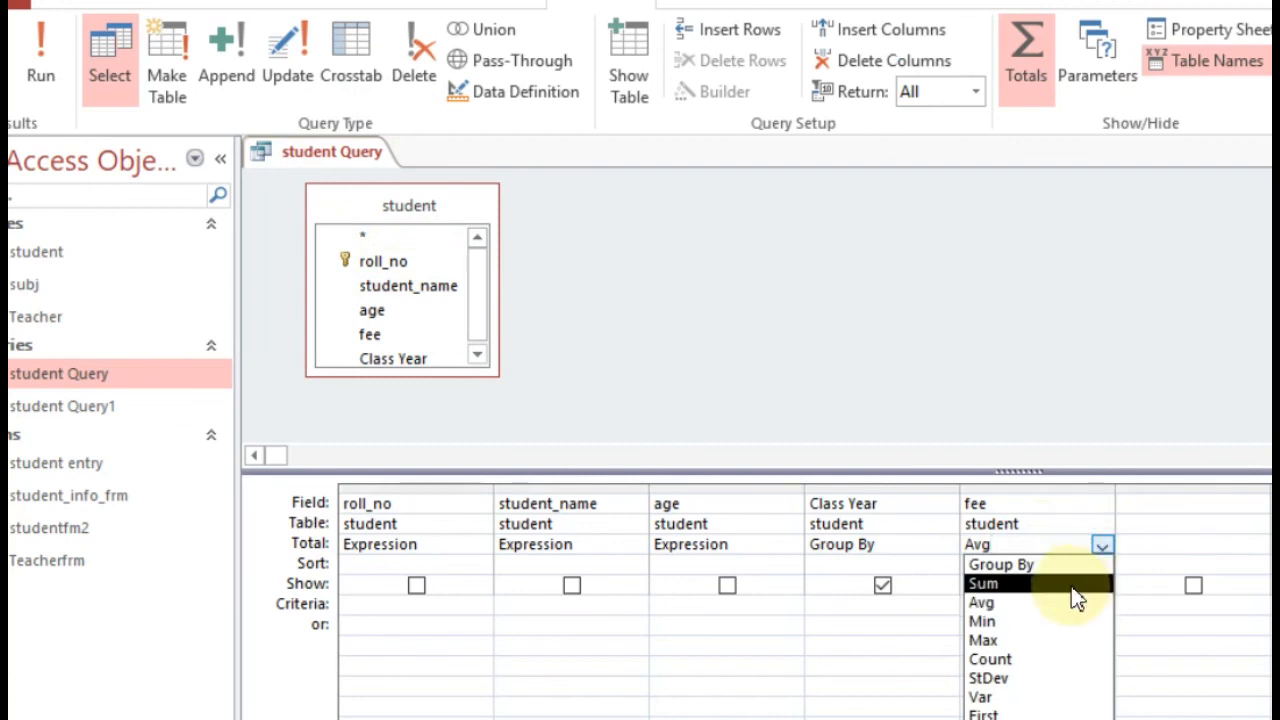
{"action": "left_click", "coordinate": [1058, 622]}
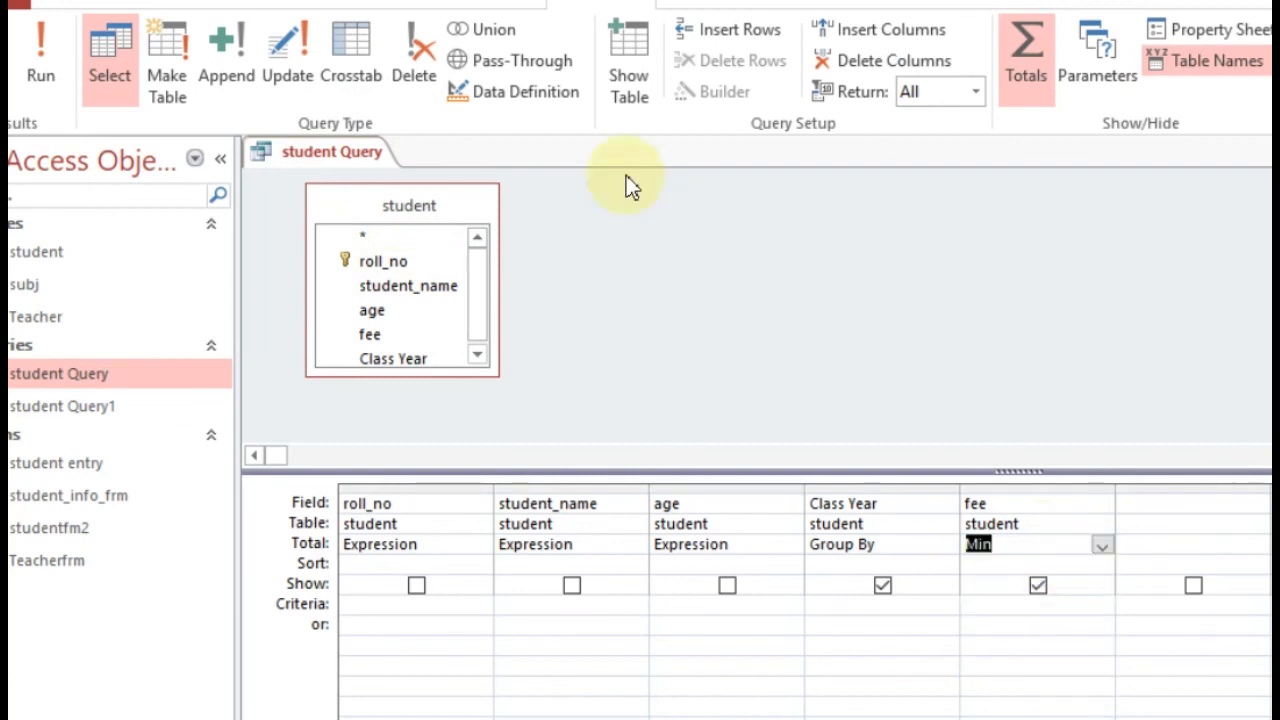
{"action": "left_click", "coordinate": [48, 53]}
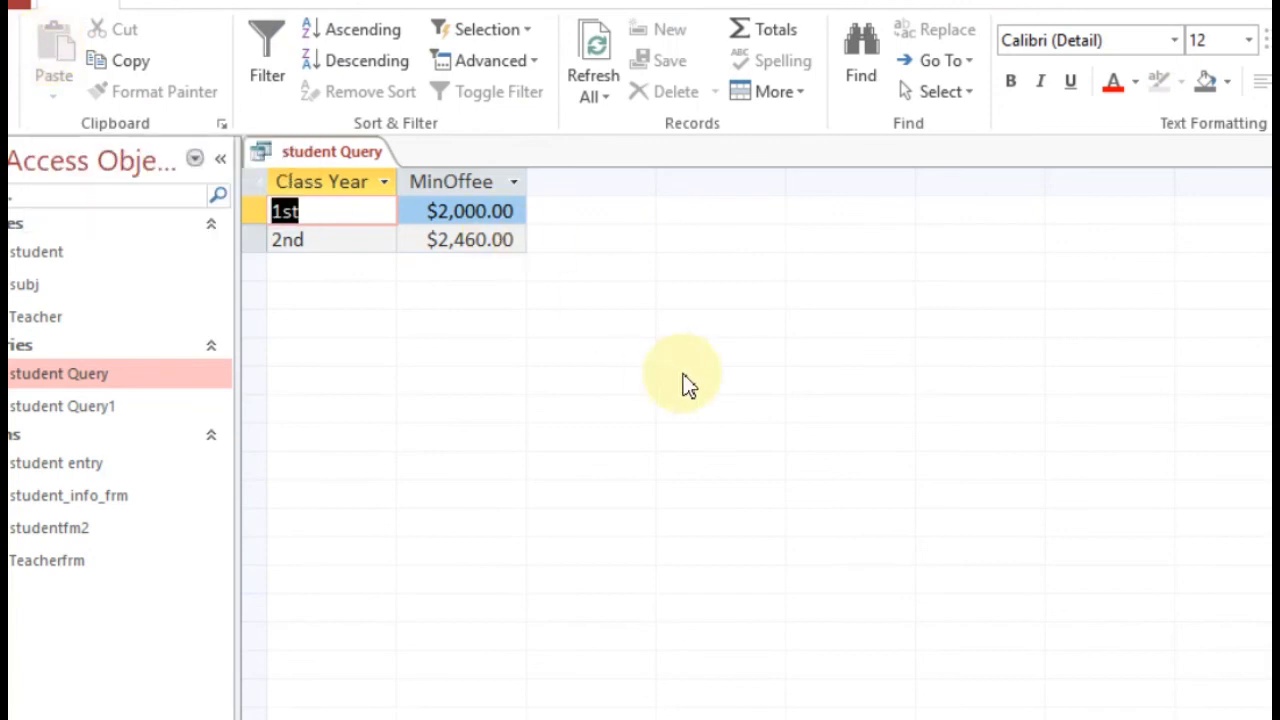
{"action": "left_click", "coordinate": [455, 240]}
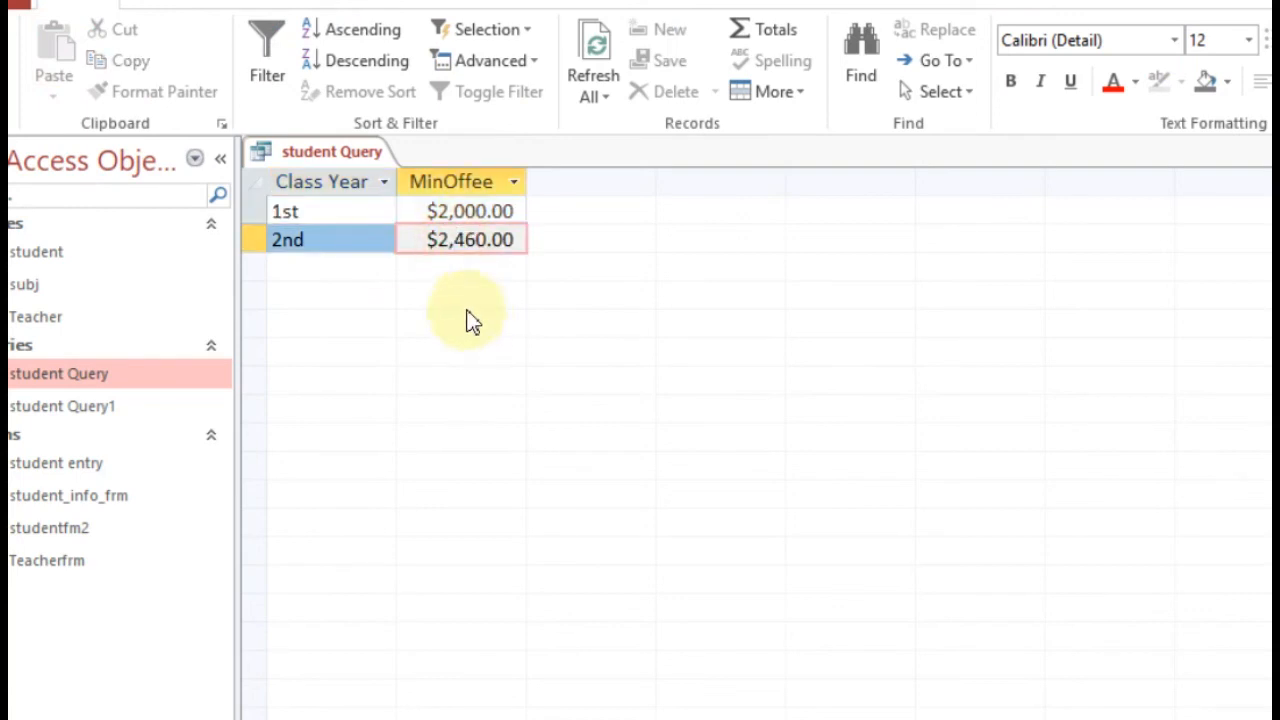
- Reopen the query in Design View, change the fee column's Total function to Max, and run it to view each class year's highest fee
{"action": "right_click", "coordinate": [282, 163]}
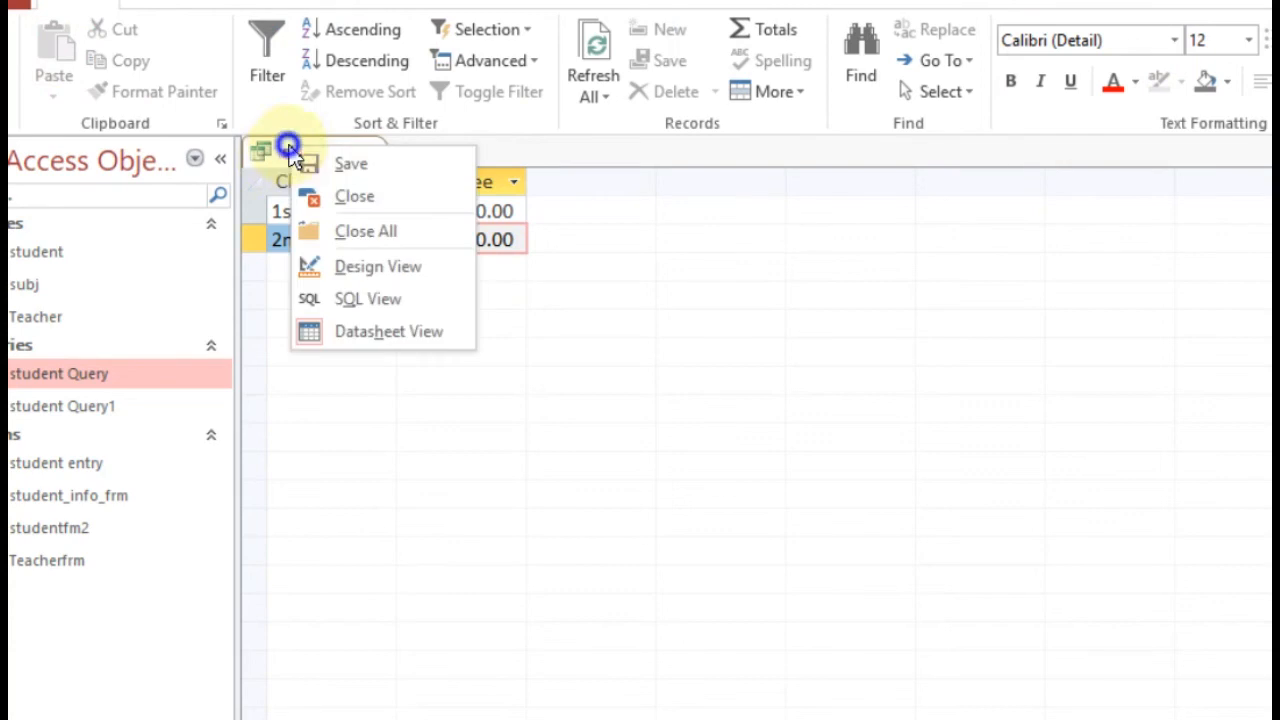
{"action": "left_click", "coordinate": [398, 274]}
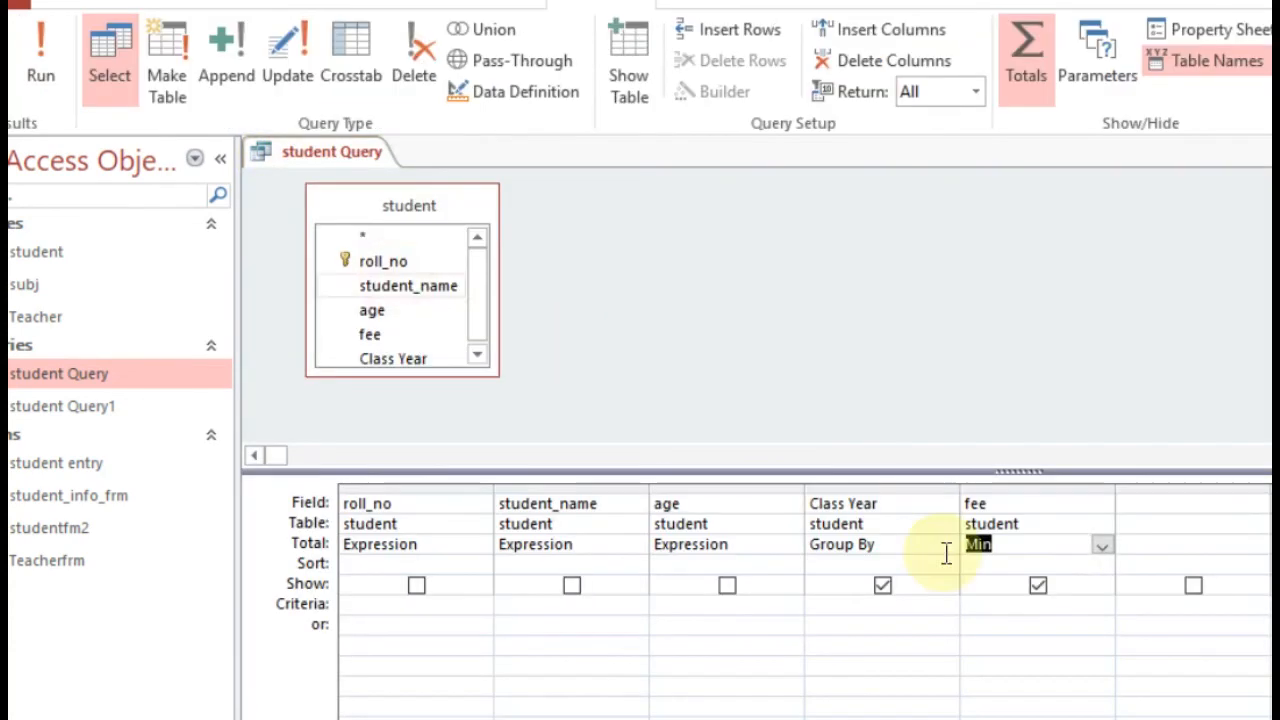
{"action": "left_click", "coordinate": [1102, 545]}
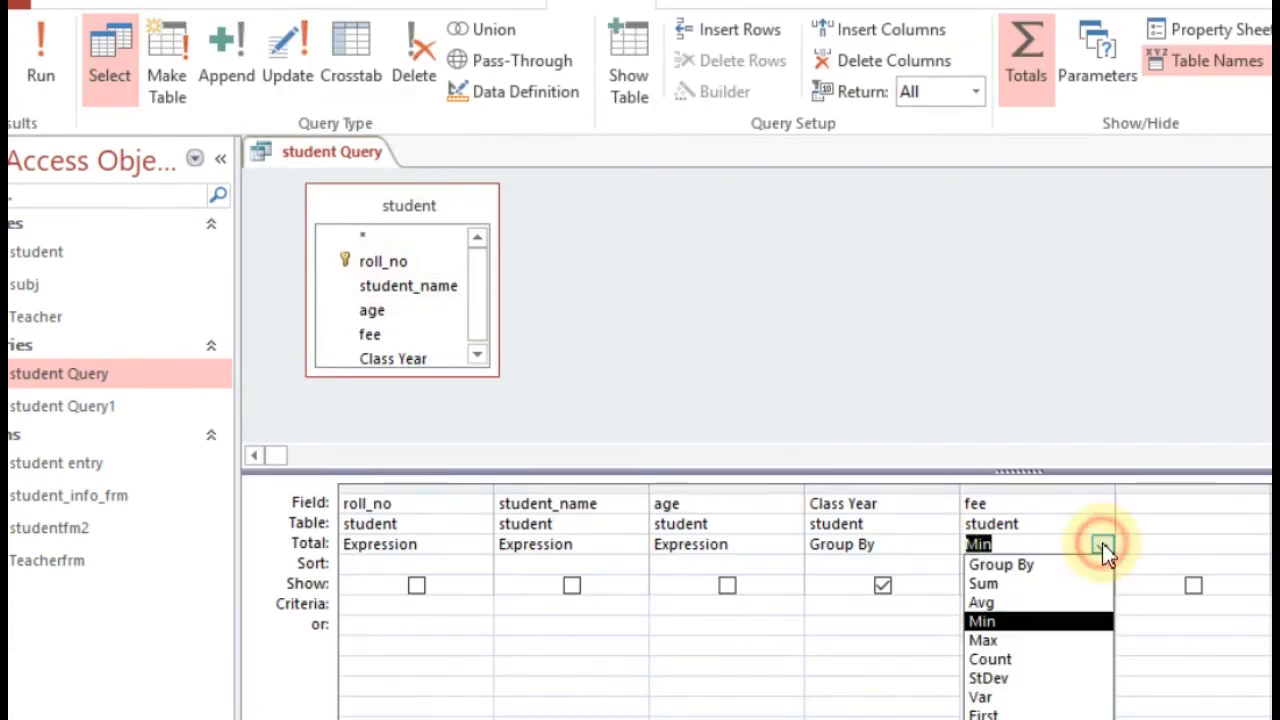
{"action": "left_click", "coordinate": [1060, 640]}
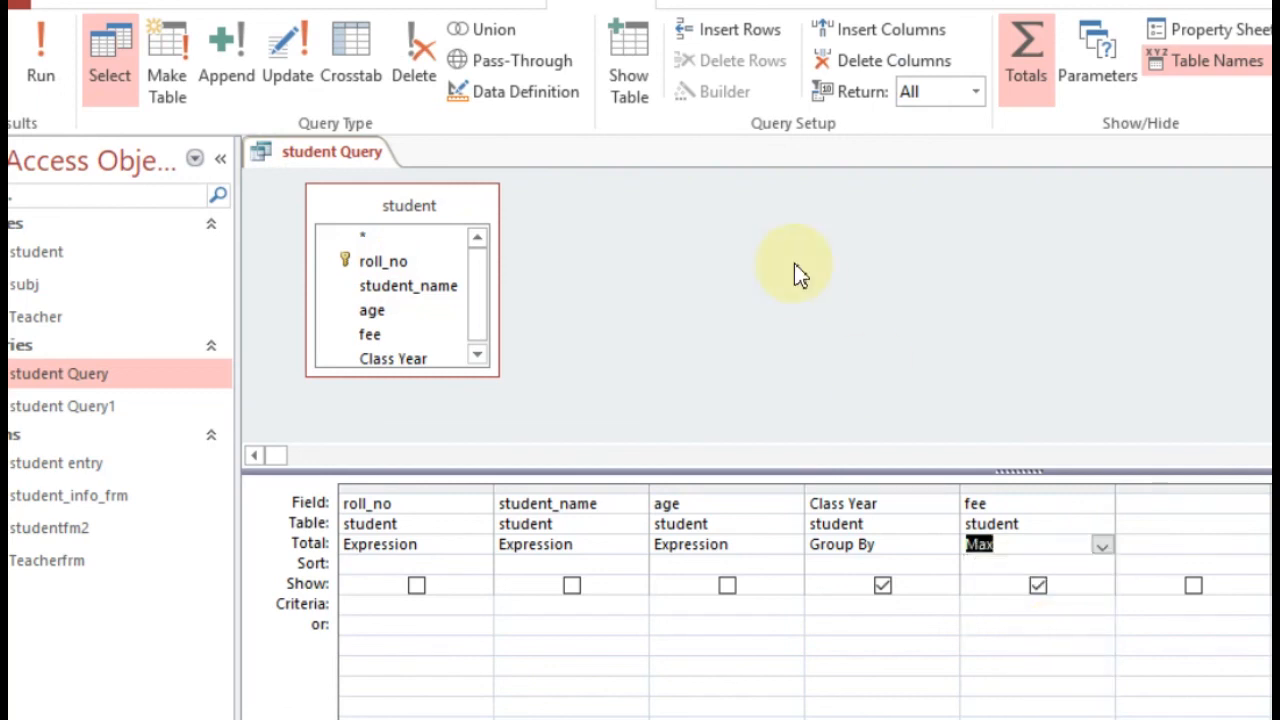
{"action": "left_click", "coordinate": [46, 40]}
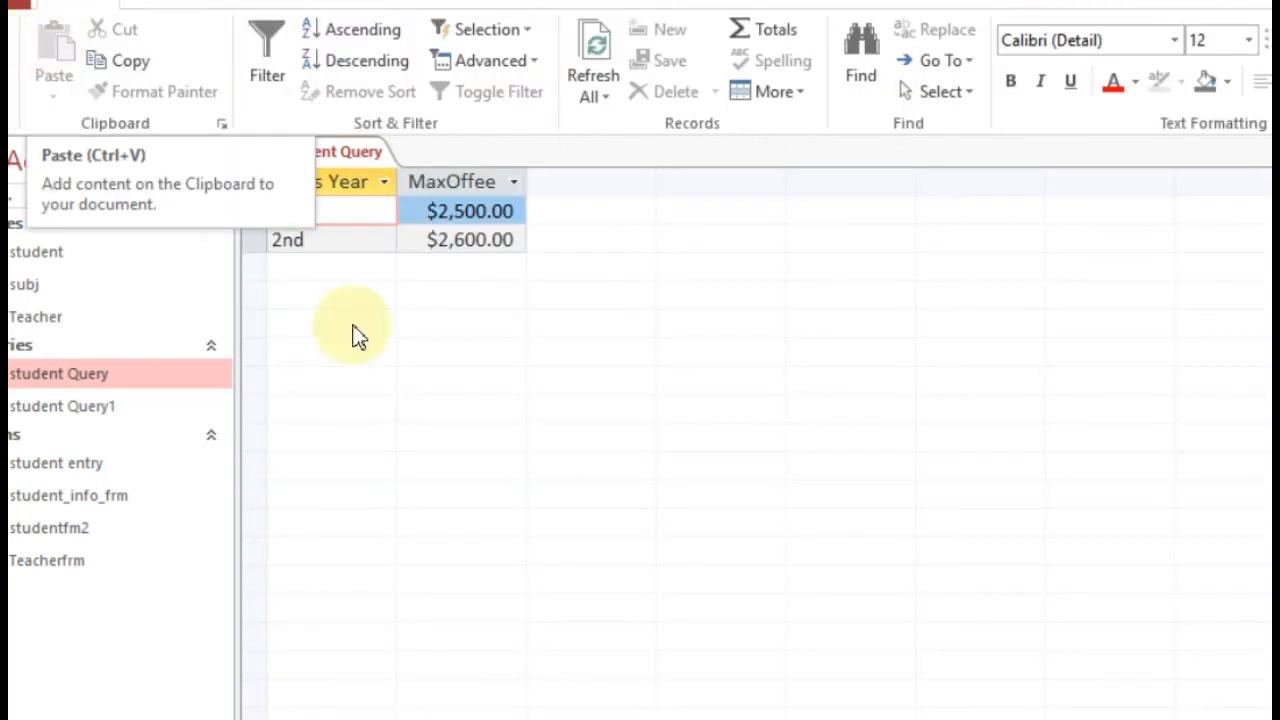
{"action": "left_click", "coordinate": [466, 240]}
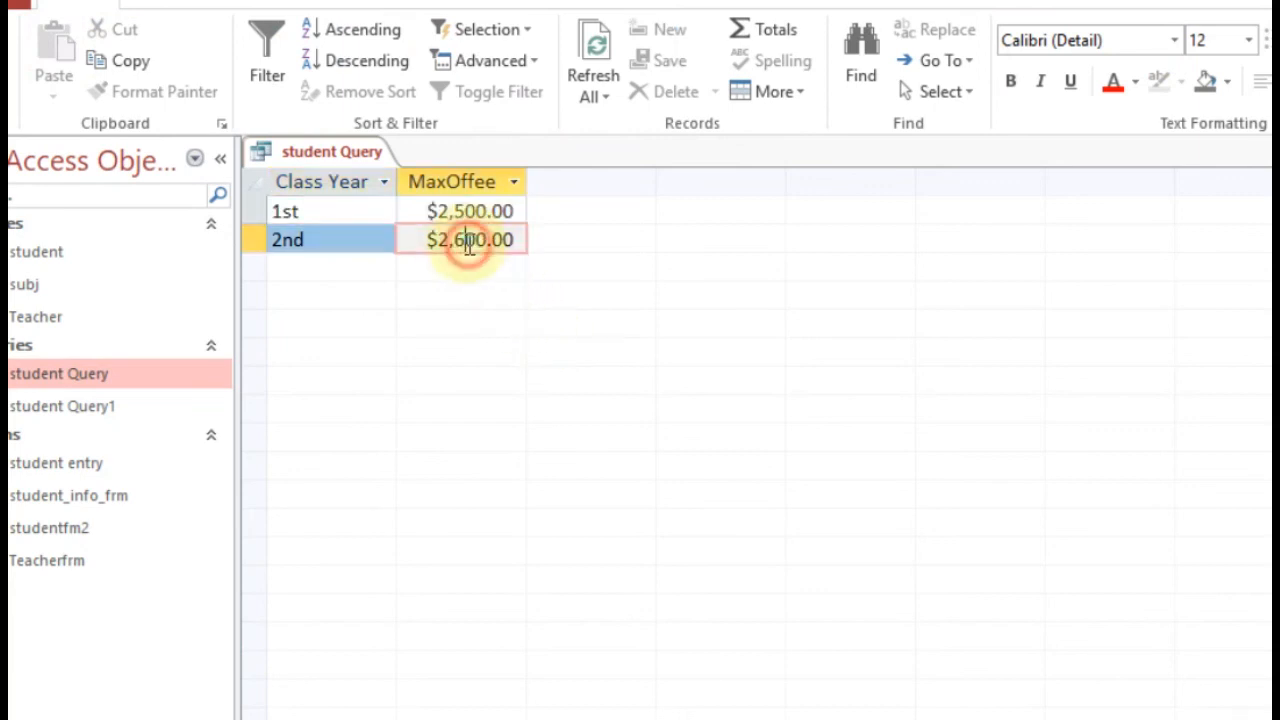
- Go back to the query's Design View, set the fee column's Total function to Count, and run the query
{"action": "right_click", "coordinate": [309, 150]}
{"action": "left_click", "coordinate": [419, 265]}
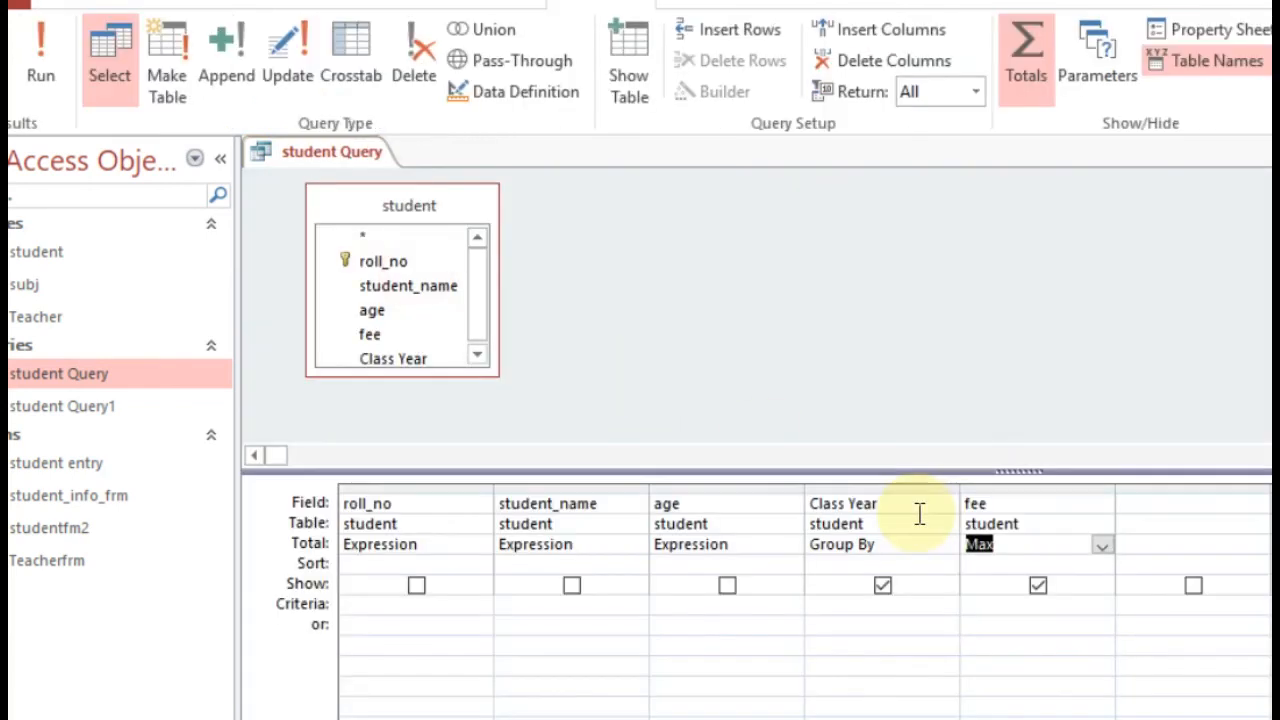
{"action": "left_click", "coordinate": [1101, 552]}
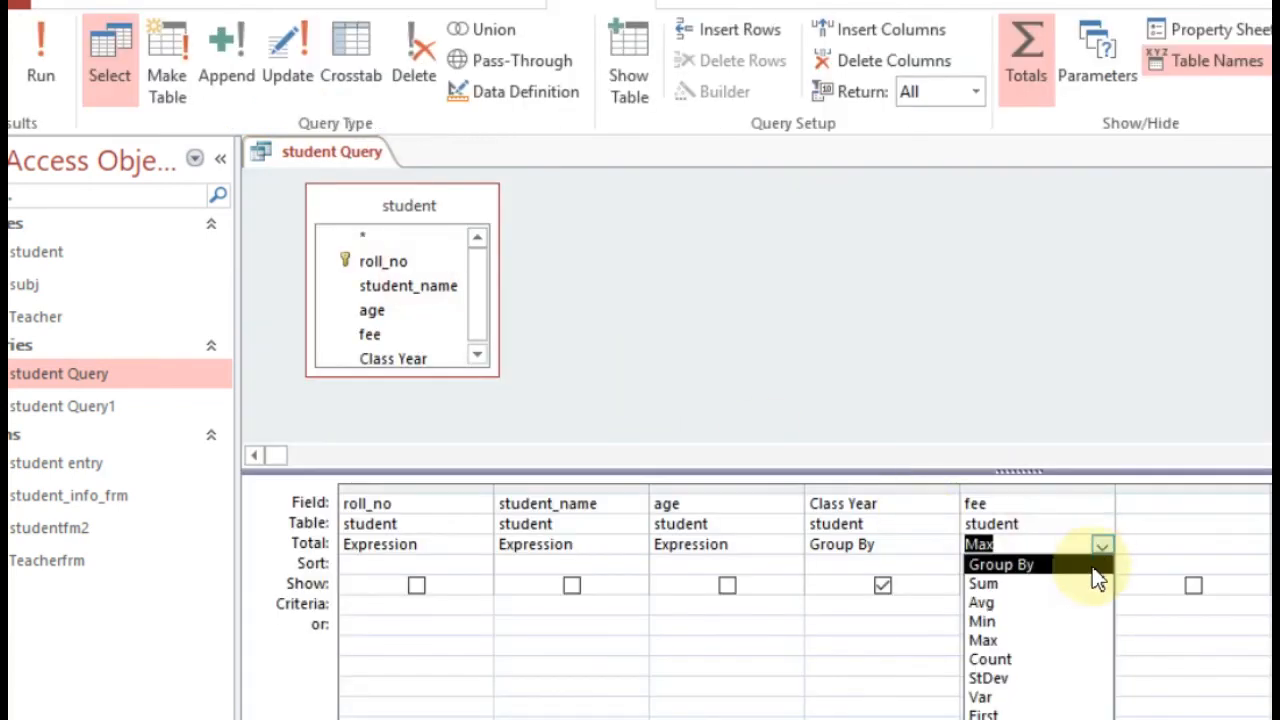
{"action": "left_click", "coordinate": [1038, 662]}
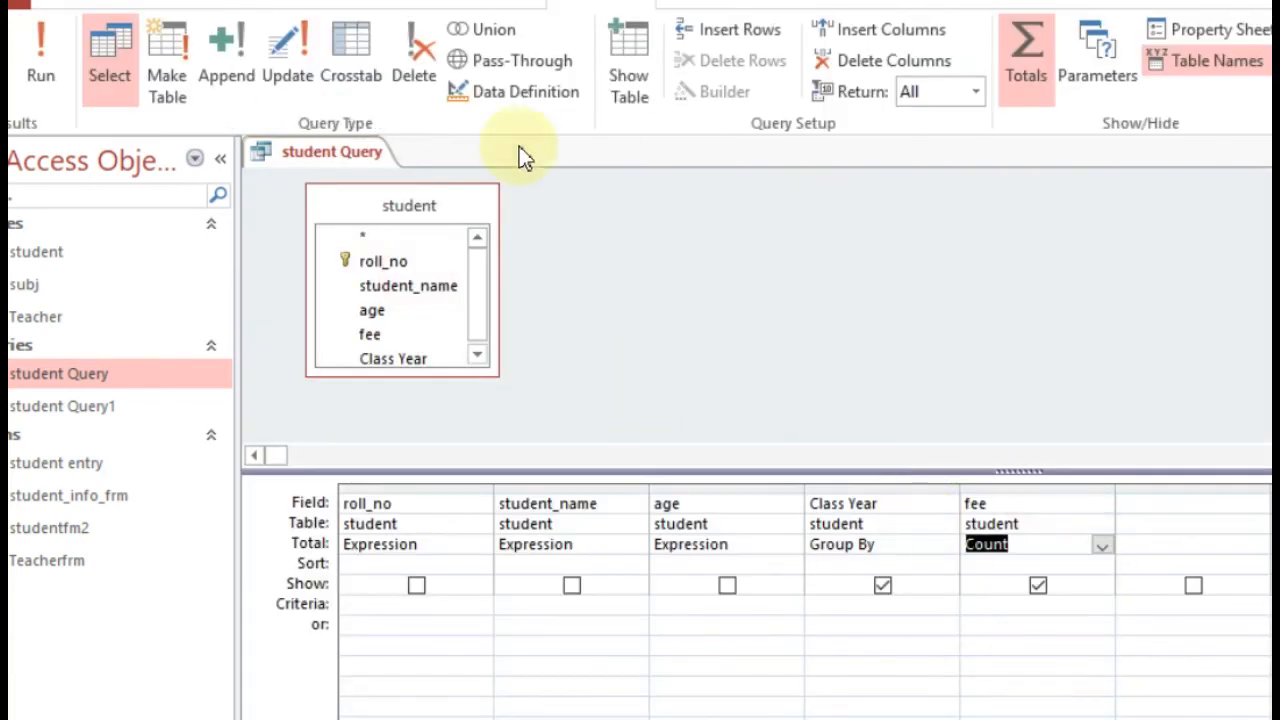
{"action": "left_click", "coordinate": [47, 44]}
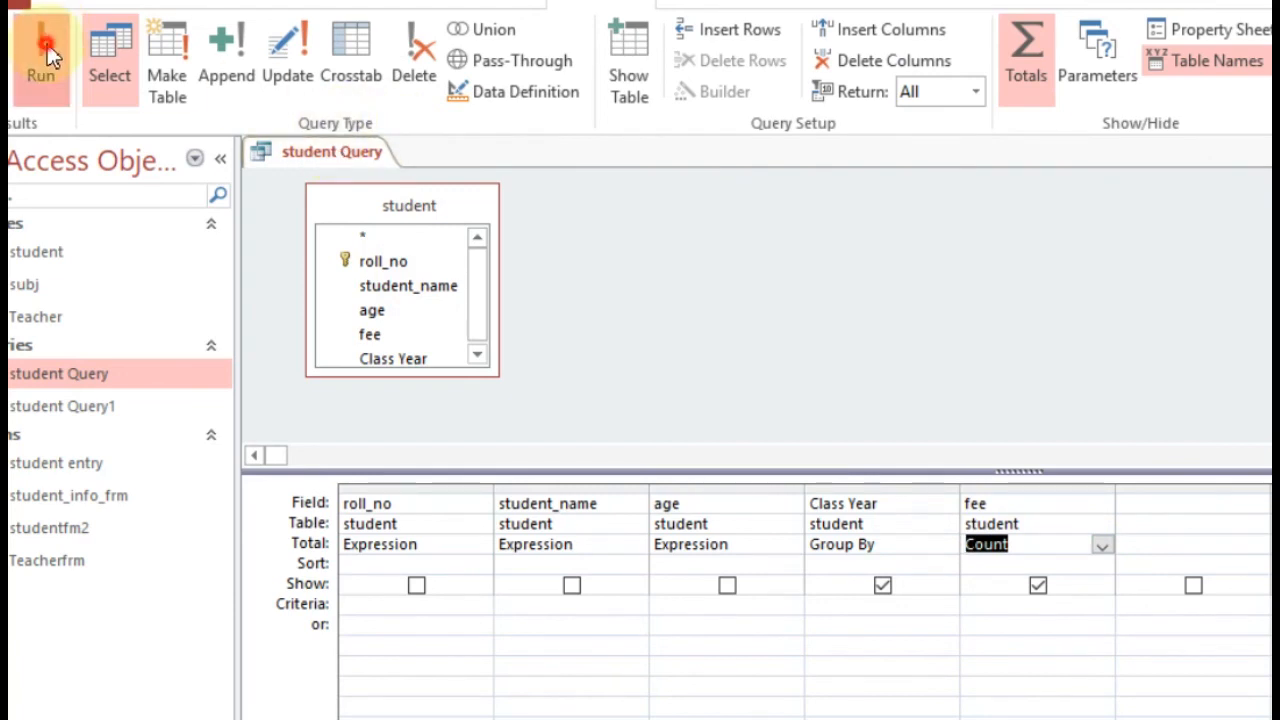